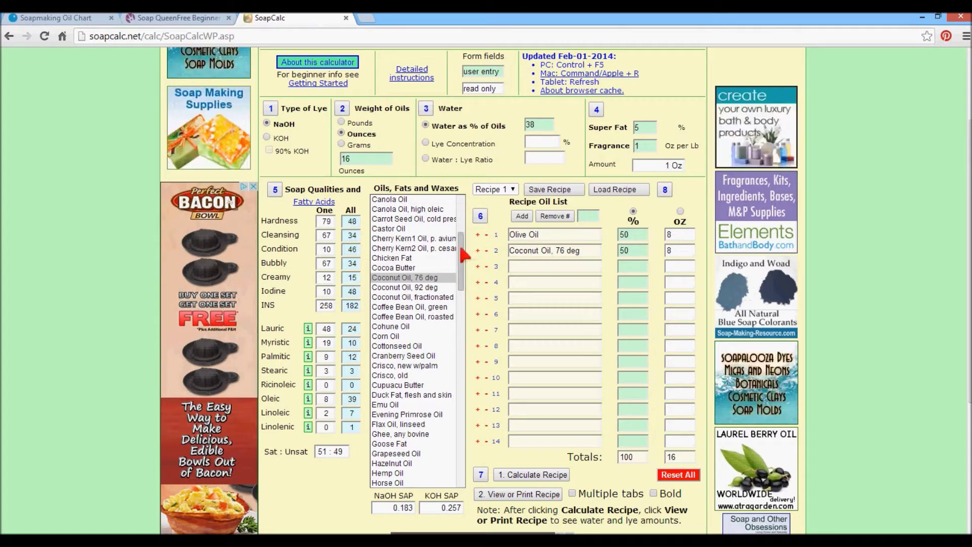
Add Palm Oil to recipe row 3 from the oils list
click(462, 257)
scroll(464, 264, down, 5)
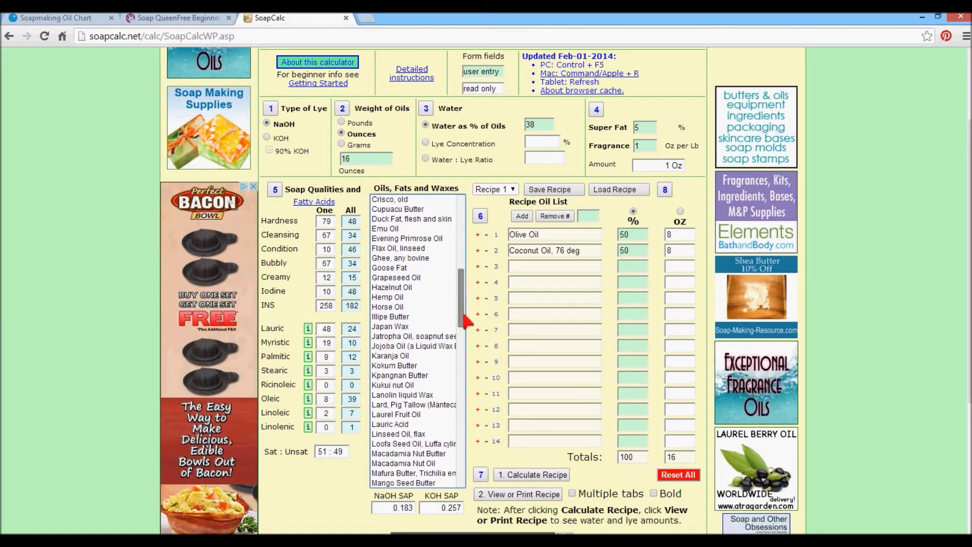
scroll(461, 324, down, 1)
scroll(464, 345, down, 9)
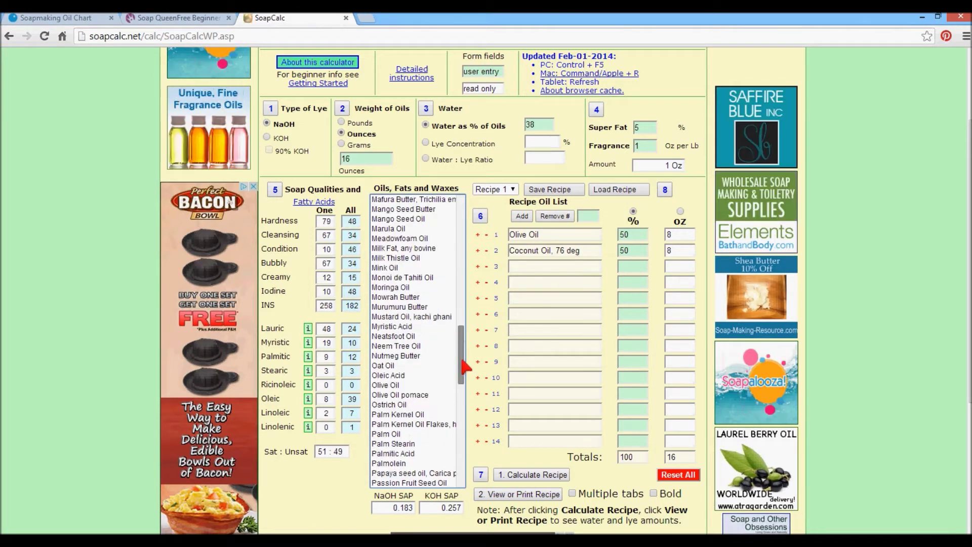
scroll(454, 383, down, 4)
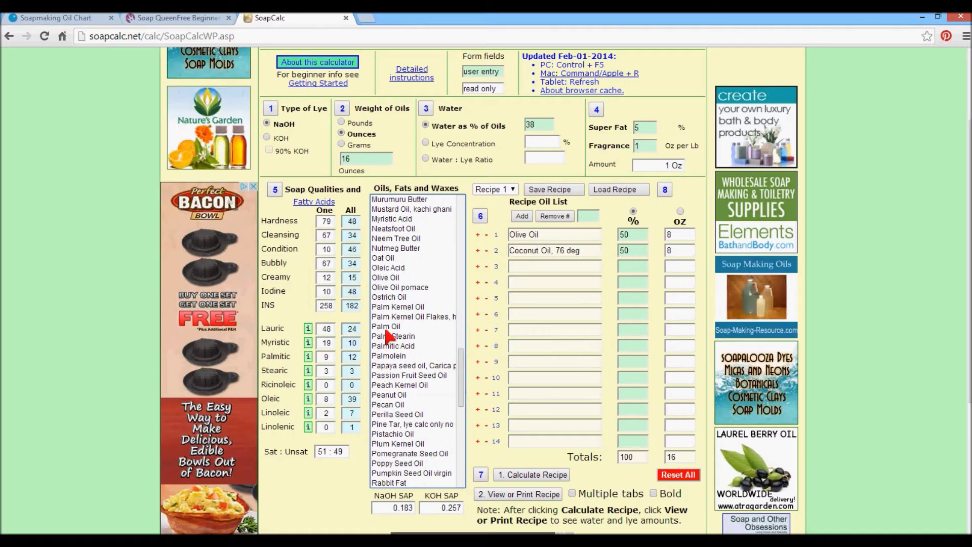
click(387, 327)
click(477, 266)
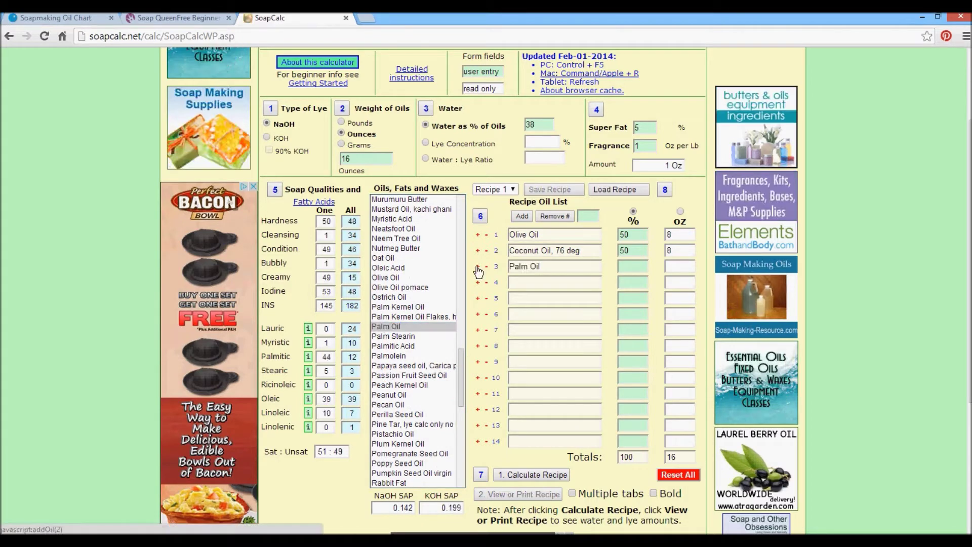
Add Castor Oil to recipe row 4 and switch oil amounts to ounces
drag(461, 377, 464, 254)
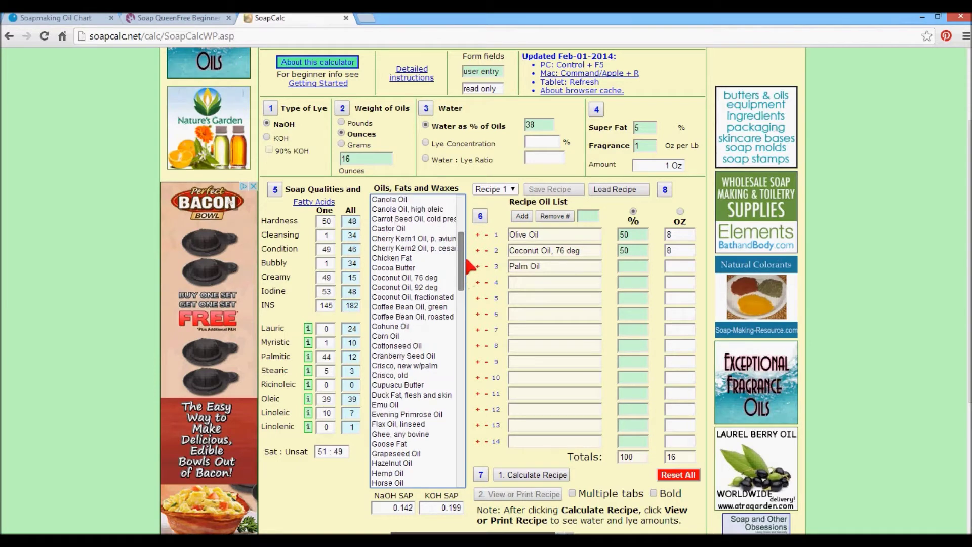
click(393, 228)
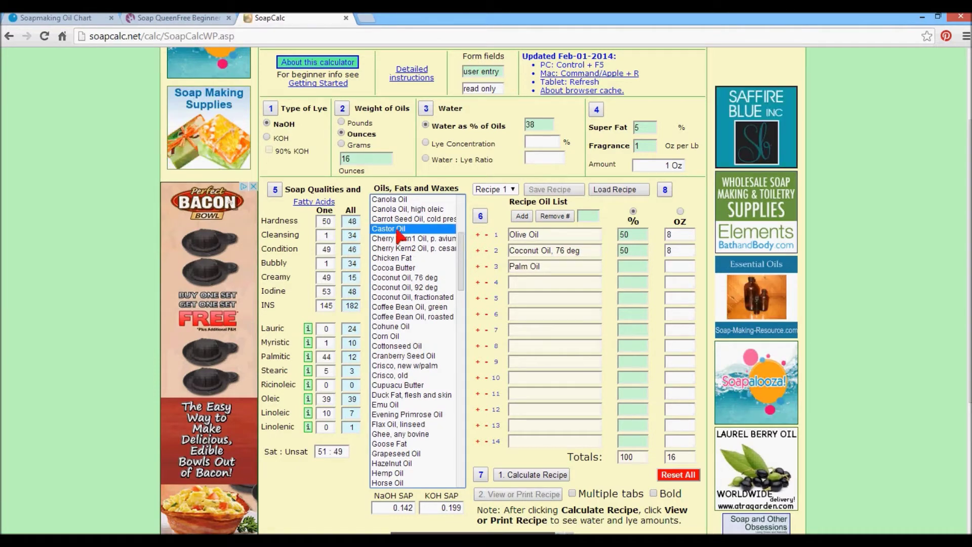
click(478, 283)
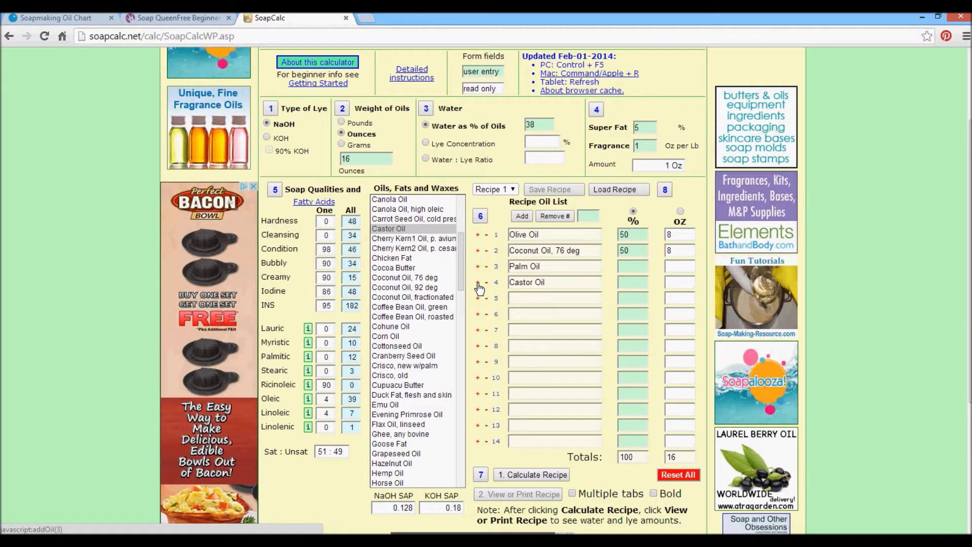
click(680, 211)
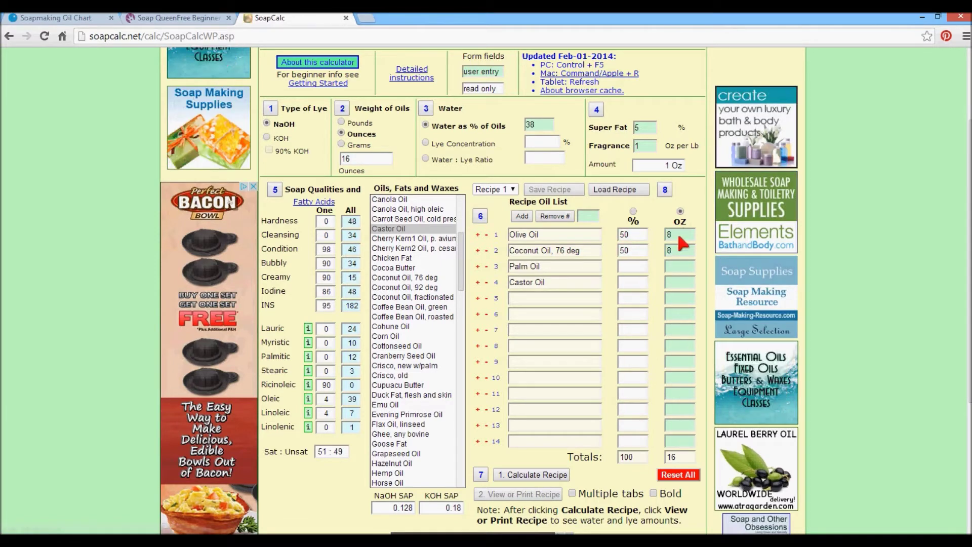
Enter 8 oz olive, 4 oz coconut, 2 oz palm and 2 oz castor, then calculate the recipe
double_click(678, 236)
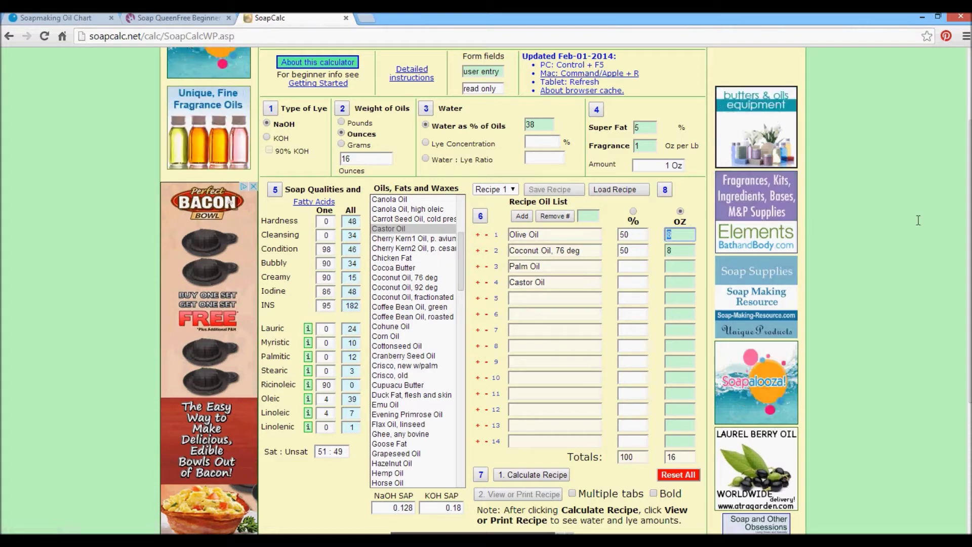
text(8)
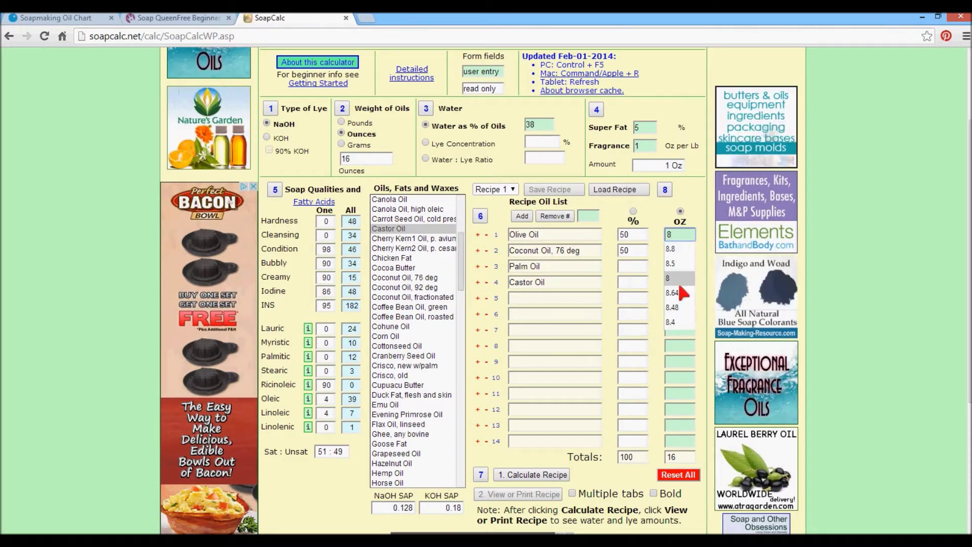
click(669, 273)
double_click(660, 250)
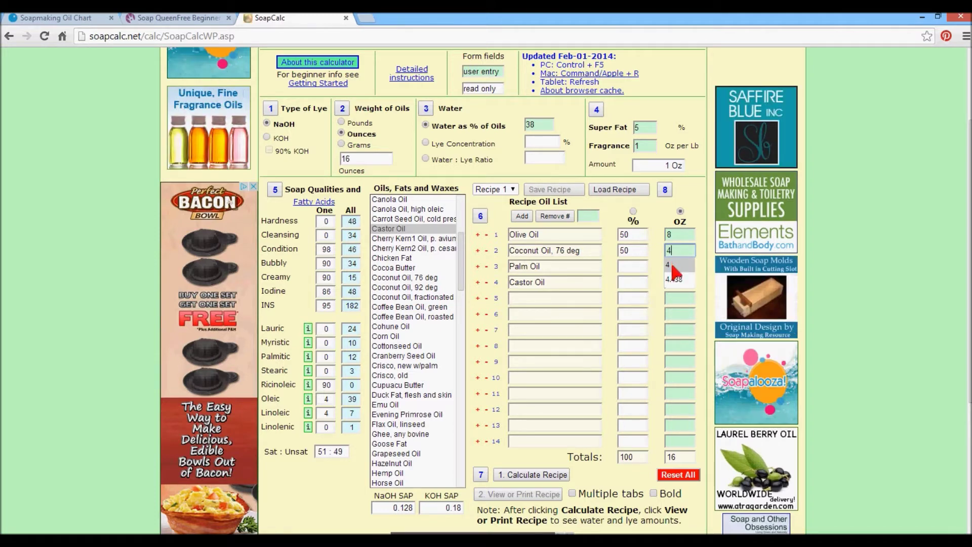
text(4)
click(675, 267)
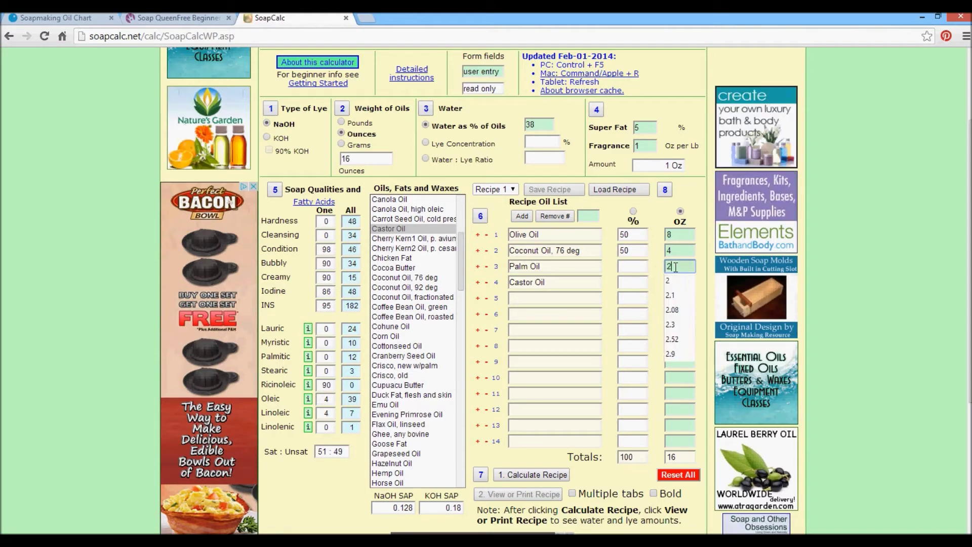
text(2)
click(681, 279)
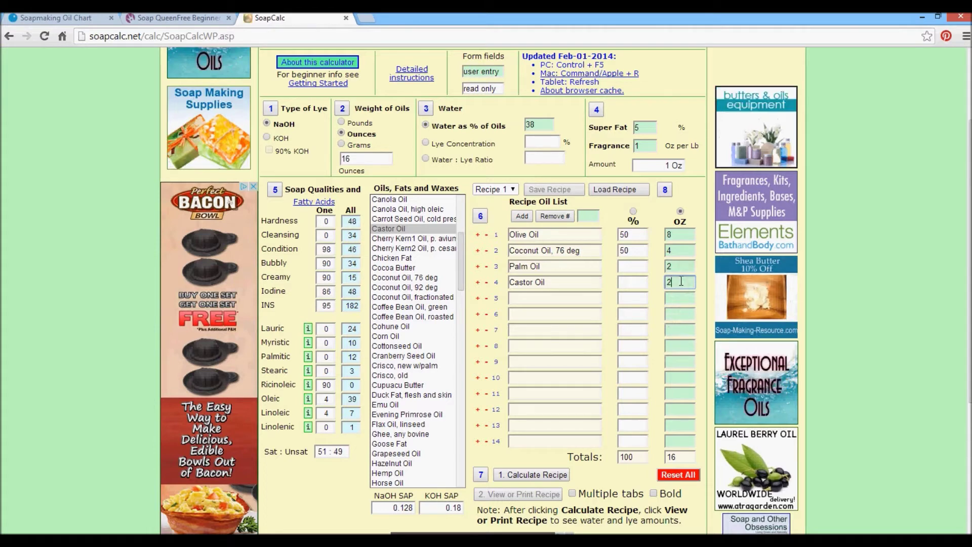
click(681, 280)
text(2)
click(677, 290)
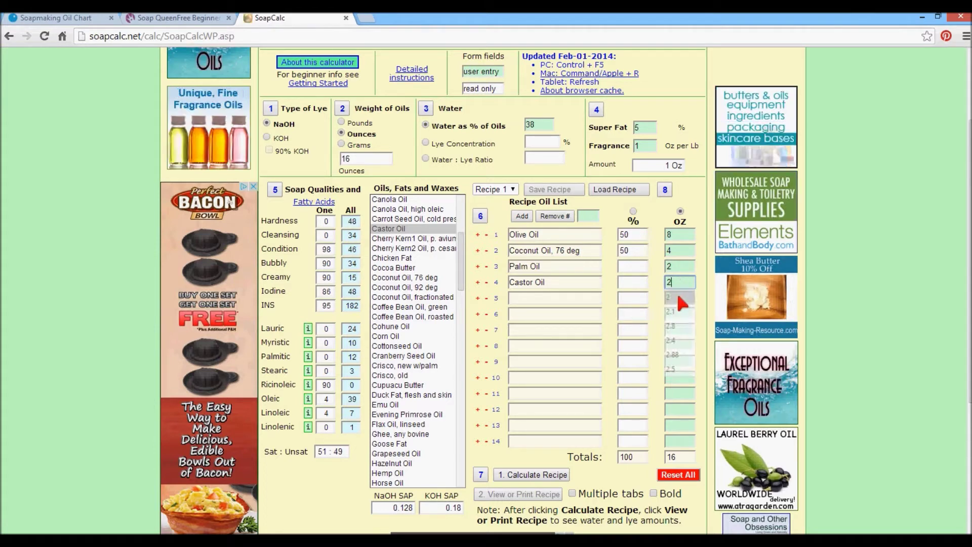
click(538, 476)
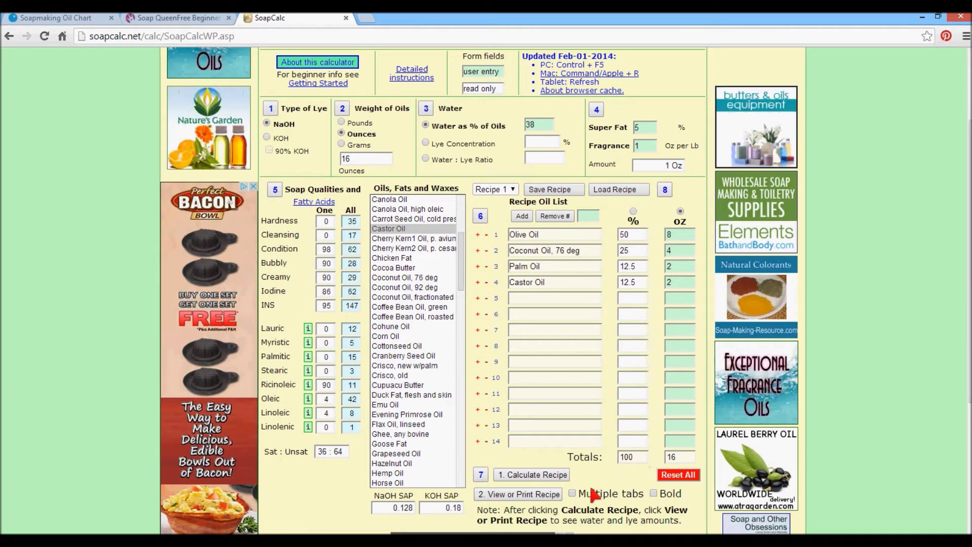
Turn on Multiple tabs and review the printable recipe (6.080 oz water, 2.239 oz NaOH) against the calculator
click(572, 494)
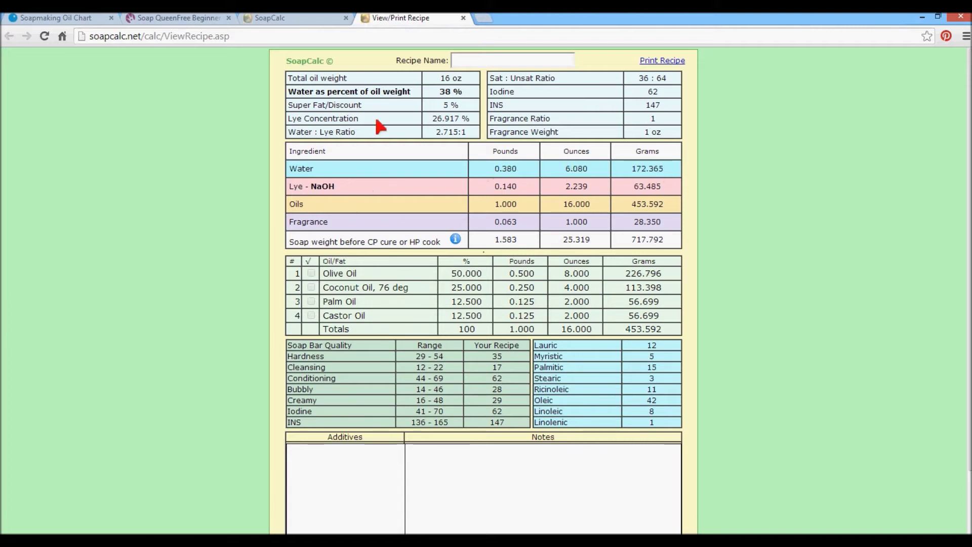
click(305, 15)
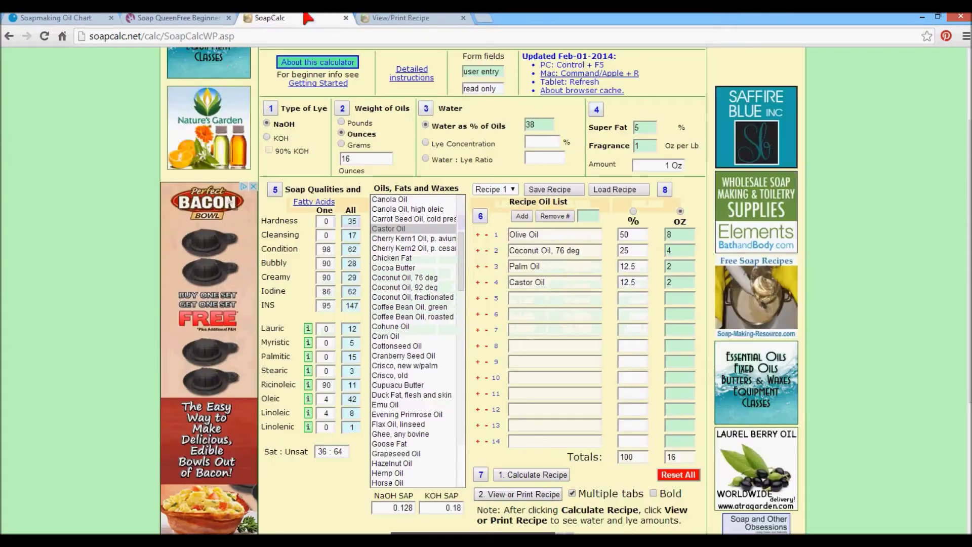
click(412, 17)
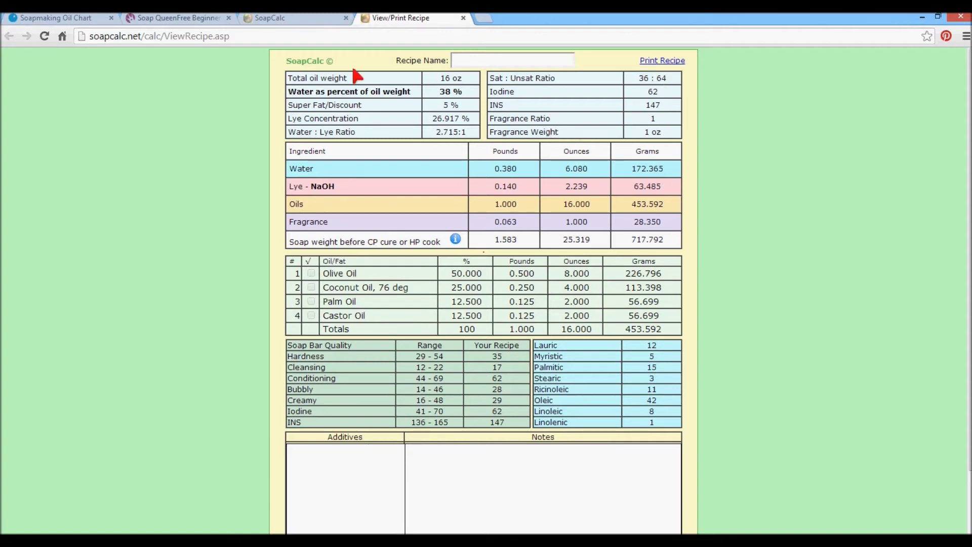
click(324, 18)
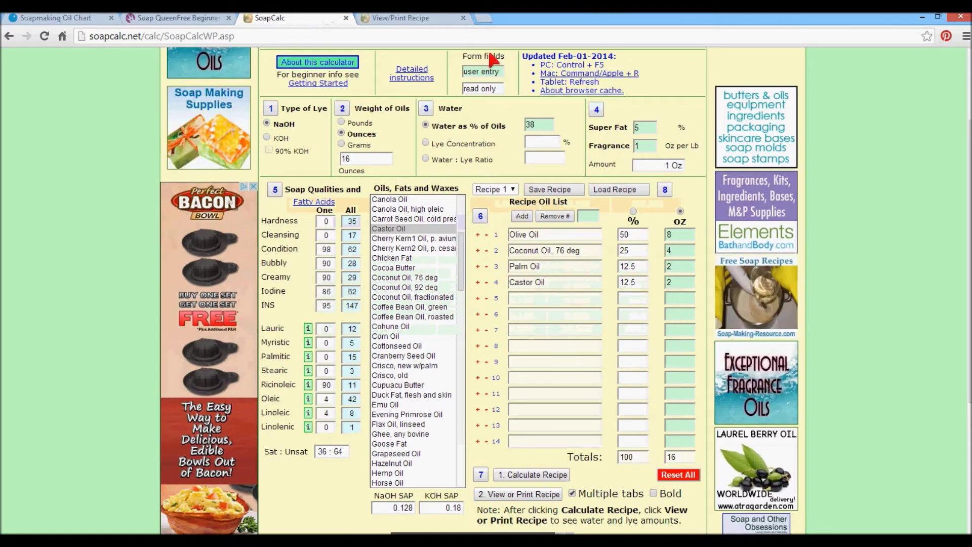
Show the printable recipe listing 1 oz fragrance, Hardness 35 and Conditioning 62
click(415, 18)
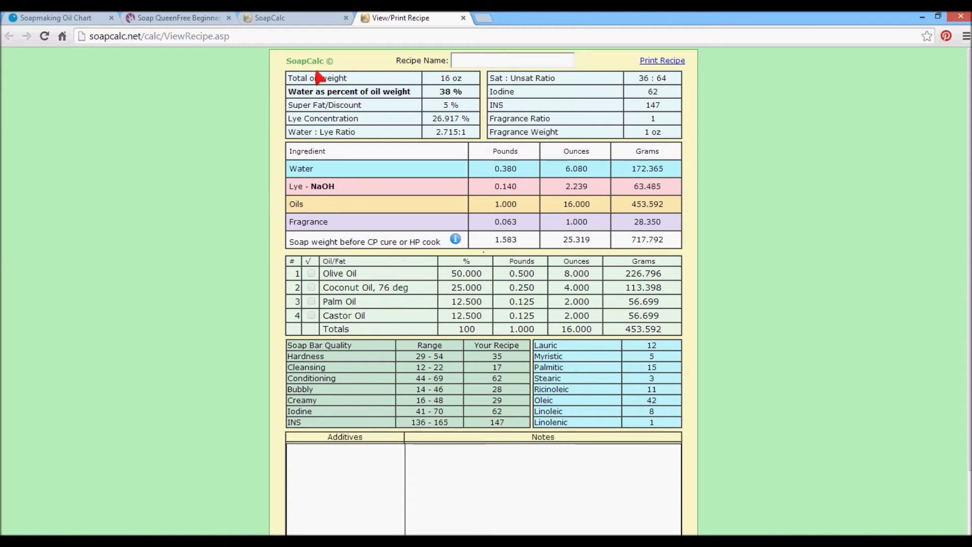
click(300, 18)
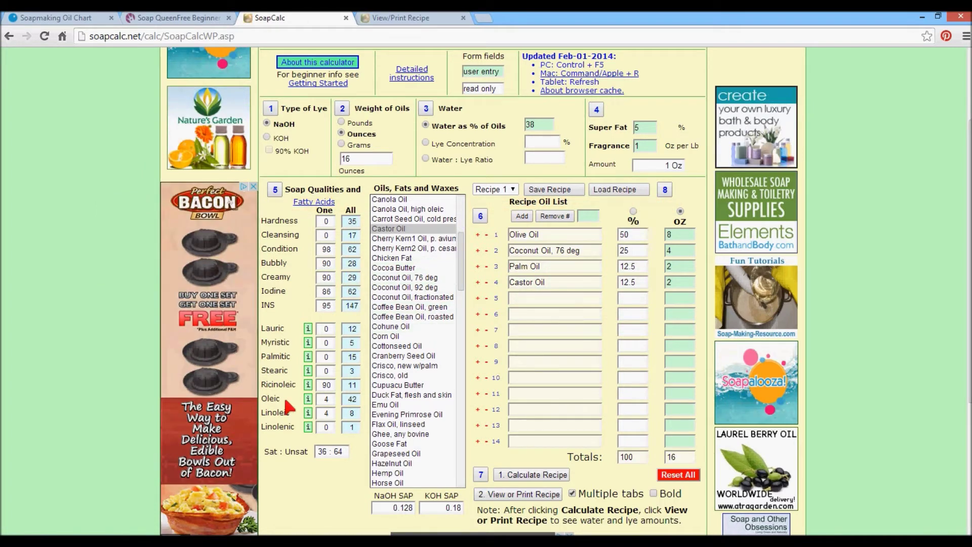
Review the printable recipe again, then return to the calculator with the 16 oz four-oil recipe
click(400, 18)
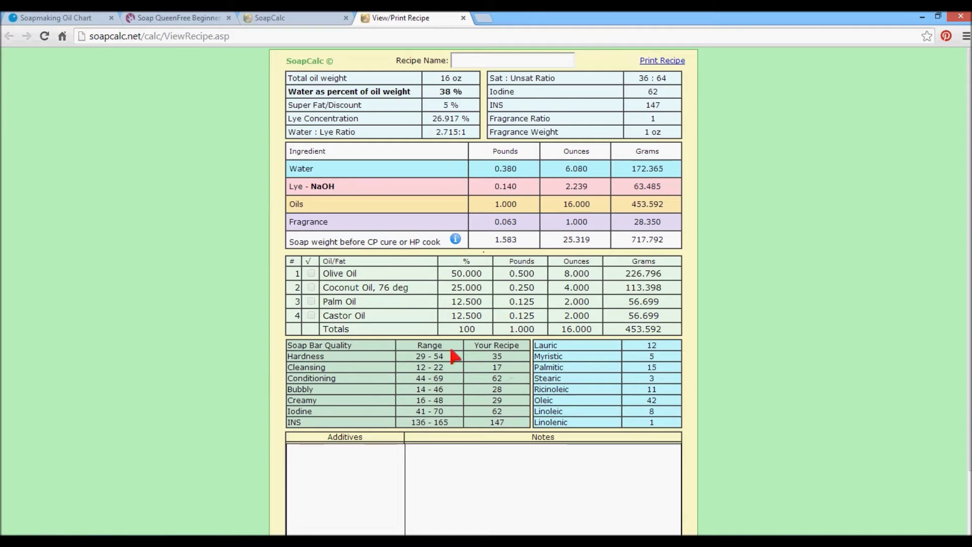
click(281, 21)
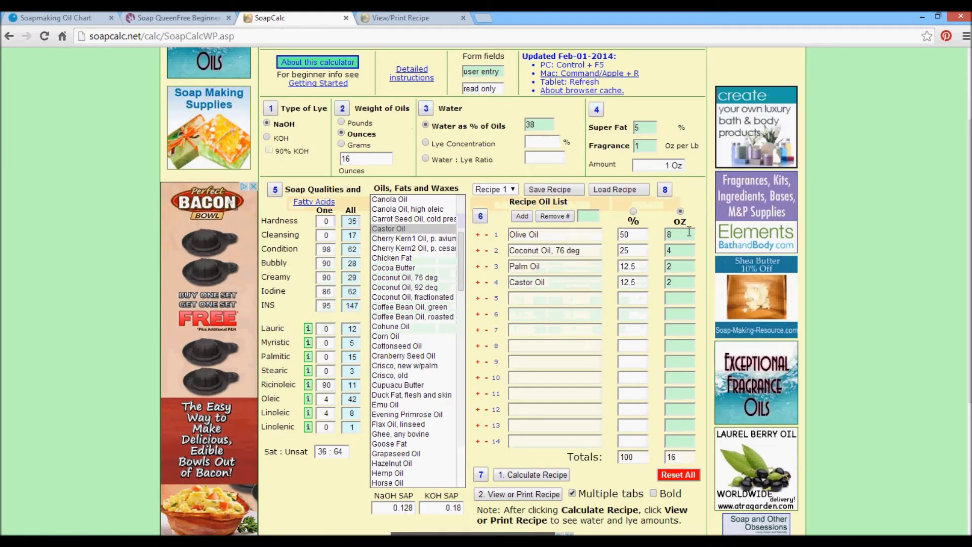
Change oil entry from ounces to percentages, showing 50, 25, 12.5 and 12.5 percent
click(680, 211)
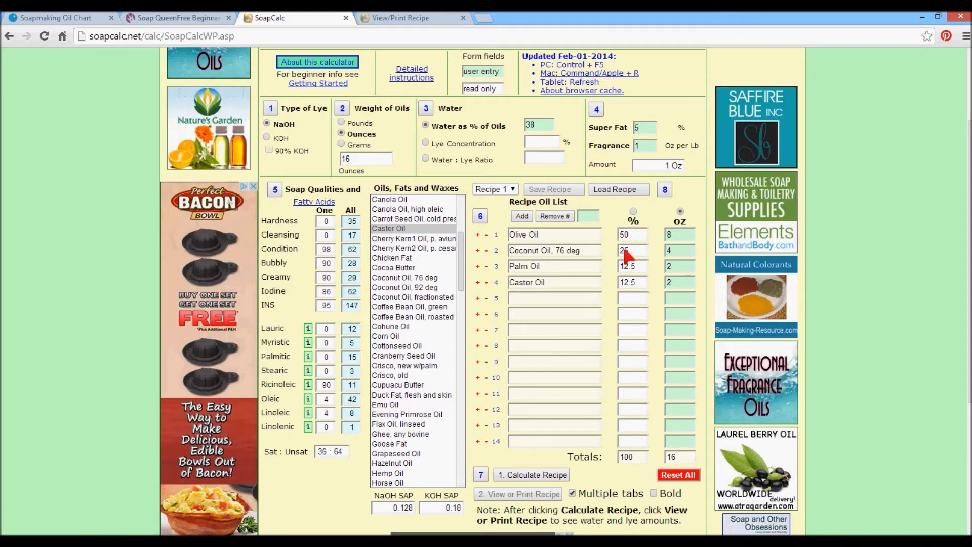
click(632, 210)
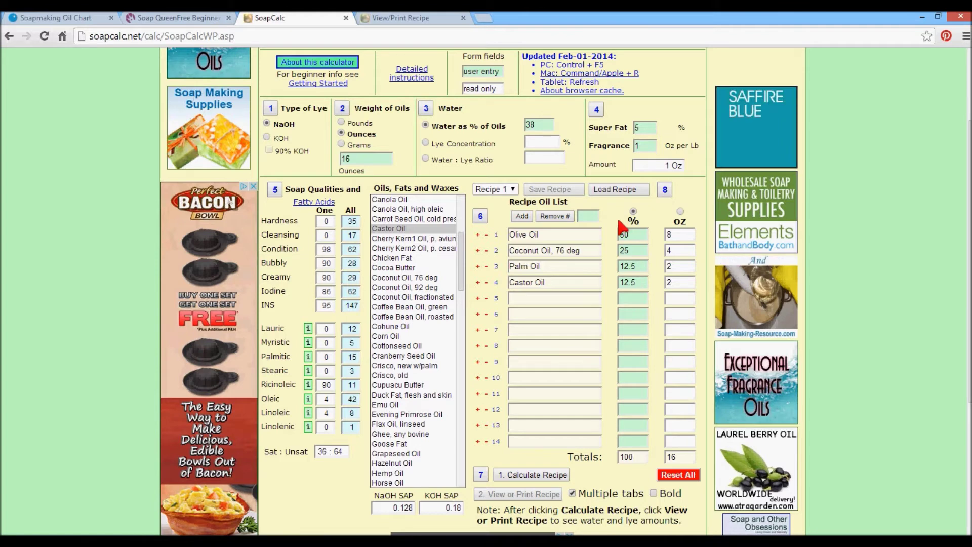
Change coconut oil to 22% and dismiss the warning that percentages total 97
click(626, 250)
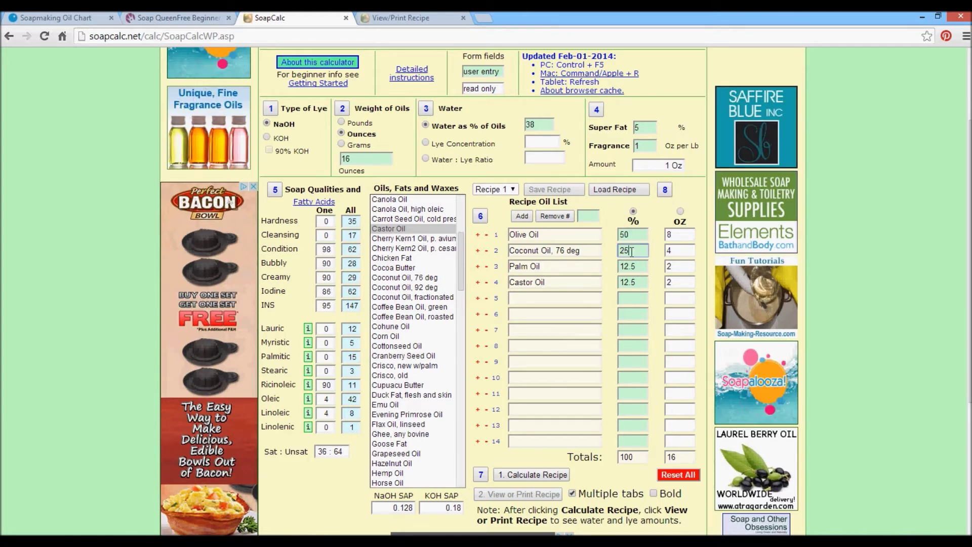
double_click(626, 250)
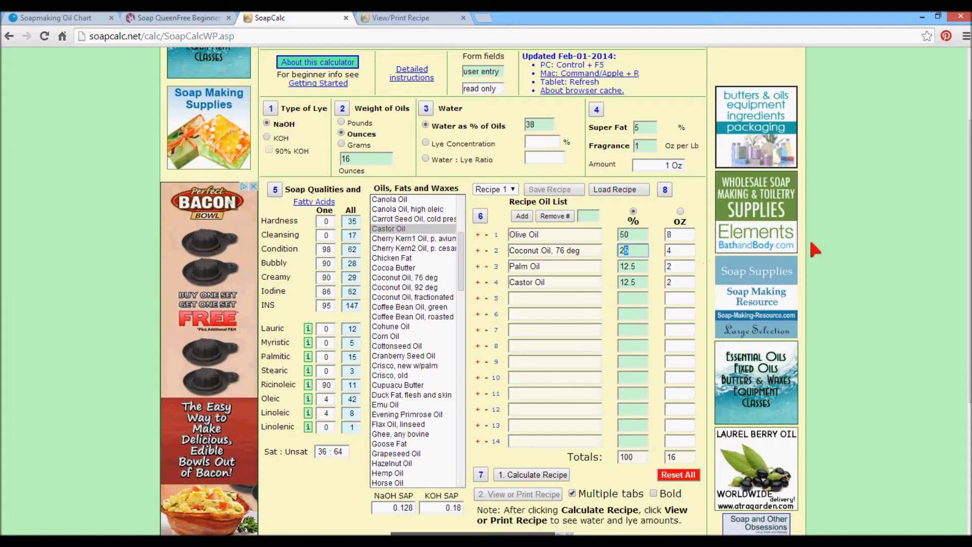
text(22)
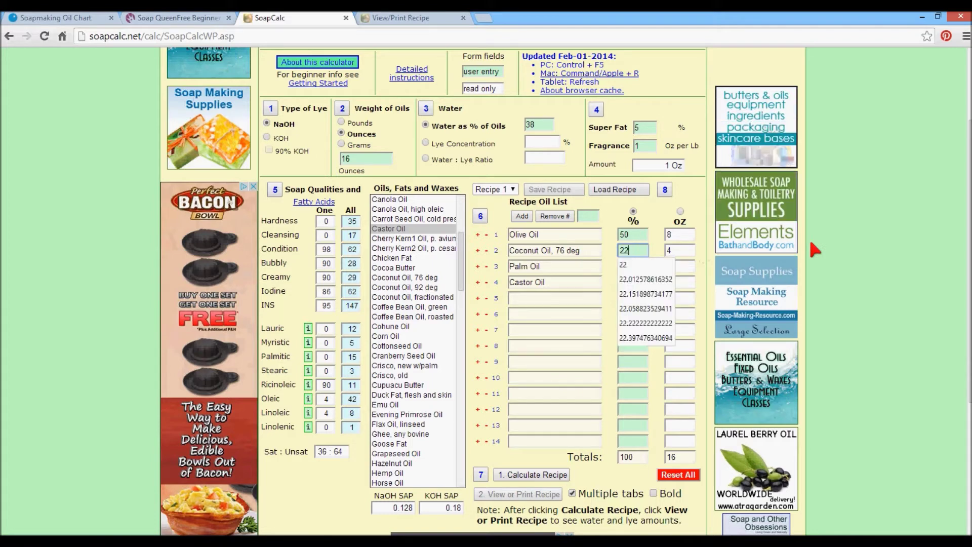
click(626, 266)
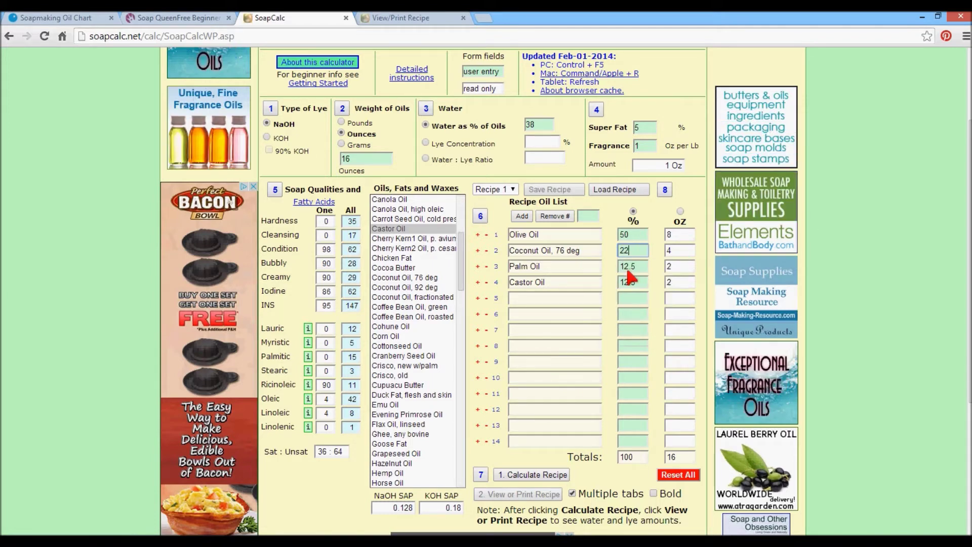
click(539, 476)
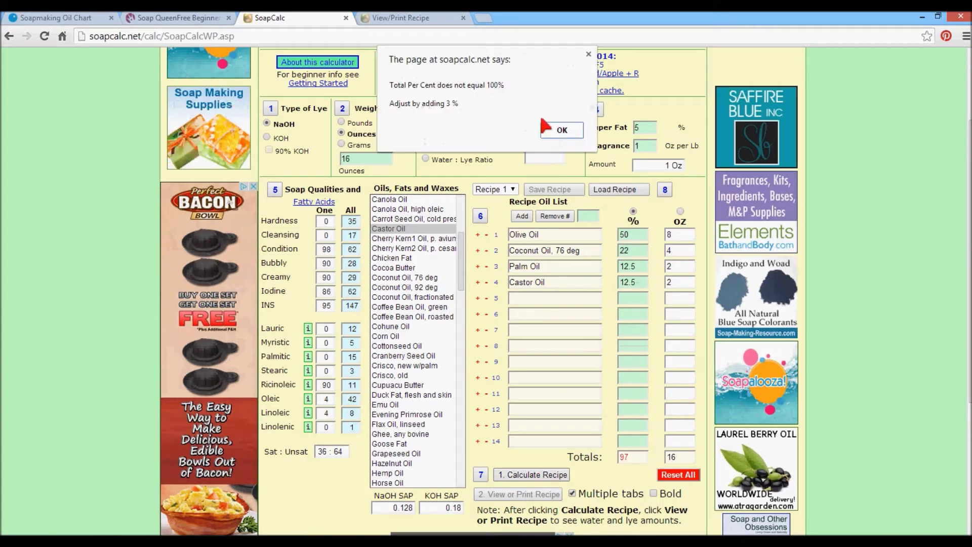
click(557, 131)
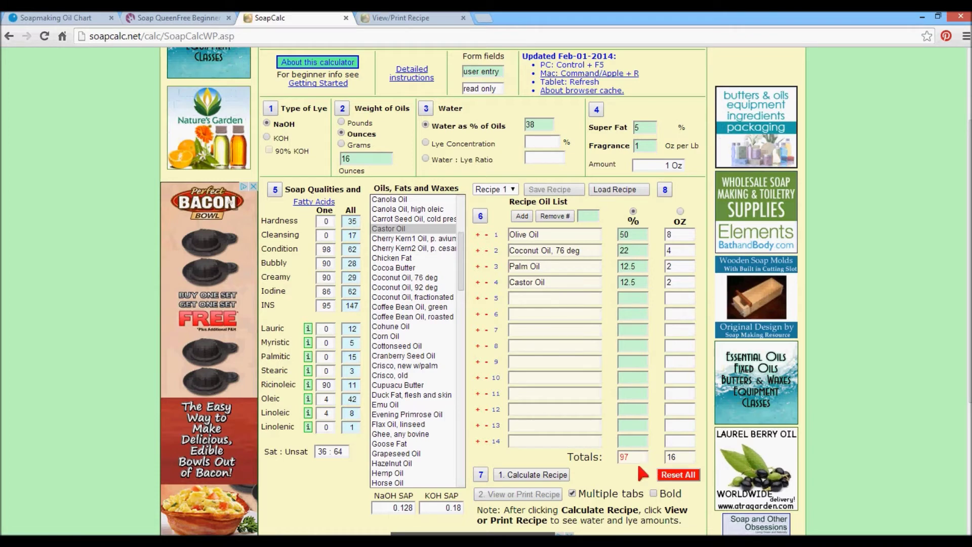
Set olive to 52% and palm to 13.5%, recalculating to 8.32, 3.52, 2.16 and 2 oz
double_click(625, 234)
text(52)
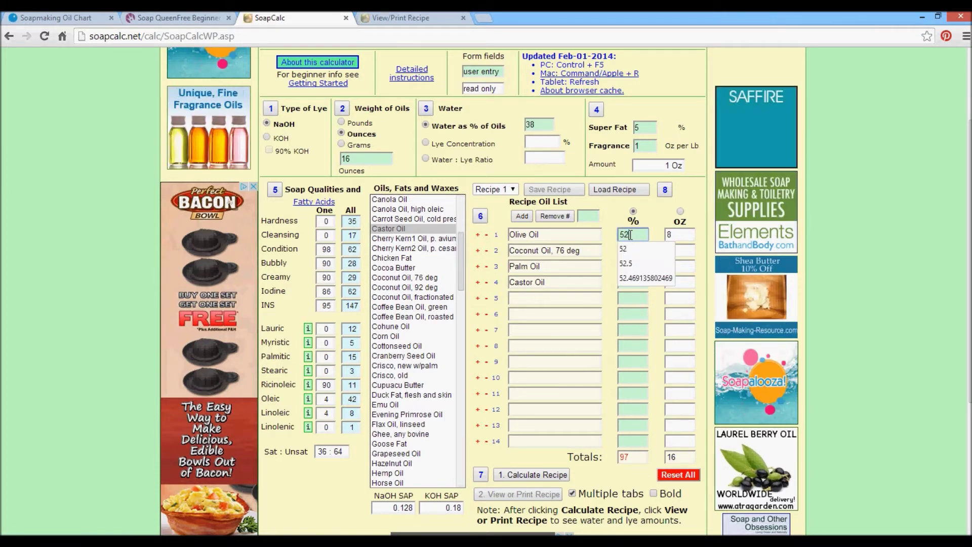
click(628, 248)
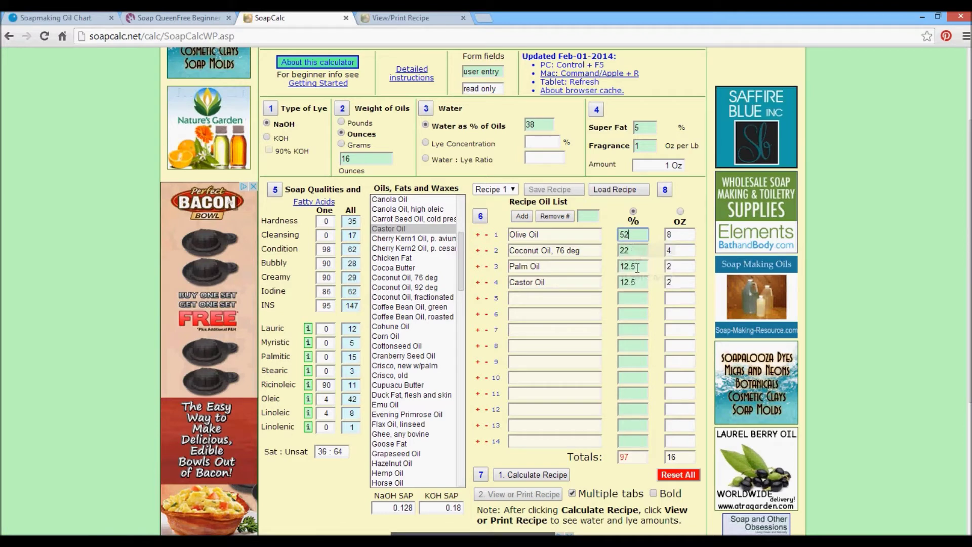
click(626, 265)
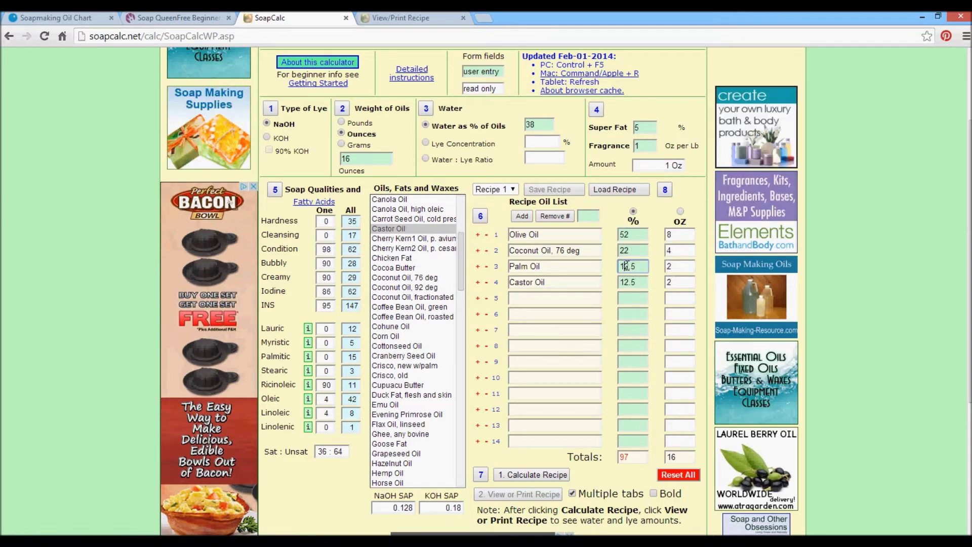
key(BackSpace)
text(3)
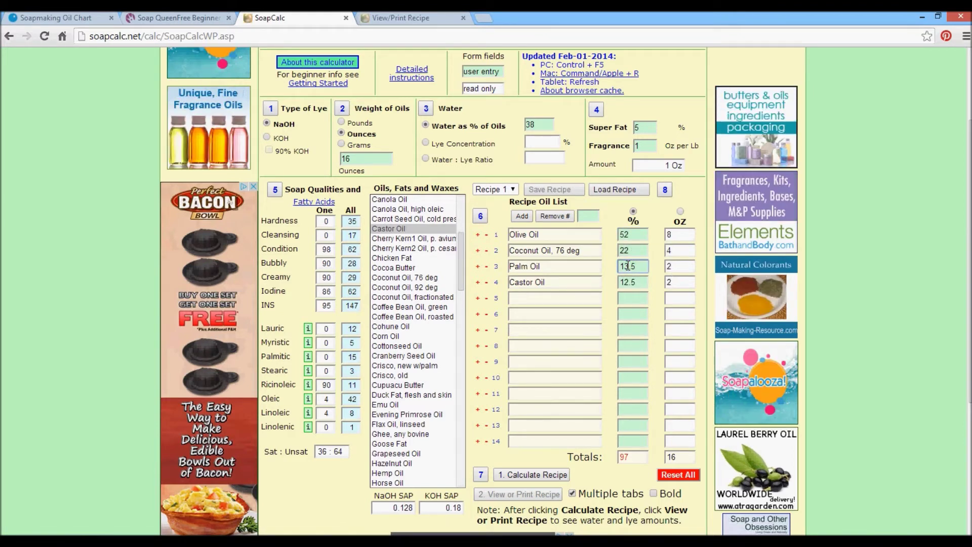
click(551, 475)
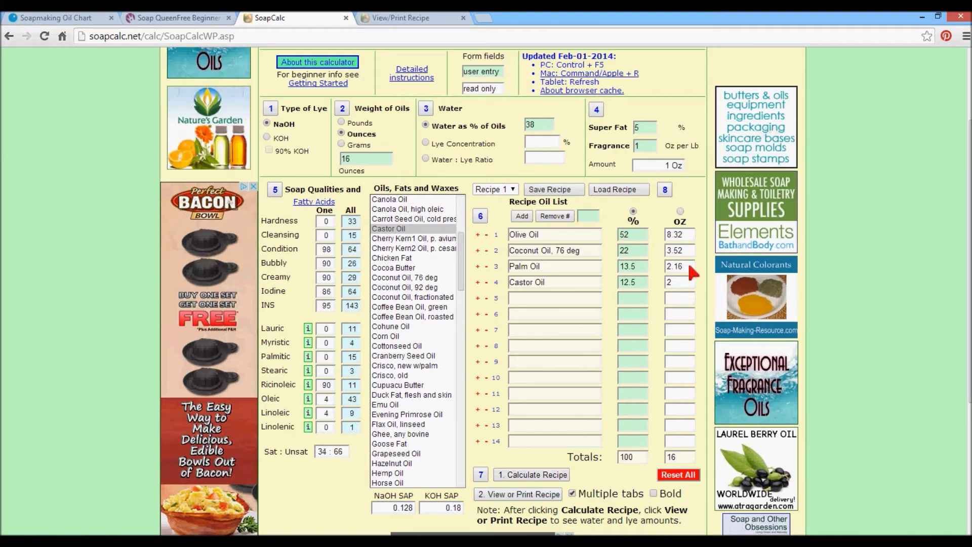
click(679, 212)
Round the weights to 8.3, 3.5, 2.2 and 2 oz and recalculate to 51.875, 21.875, 13.75, 12.5 percent
click(680, 234)
key(BackSpace)
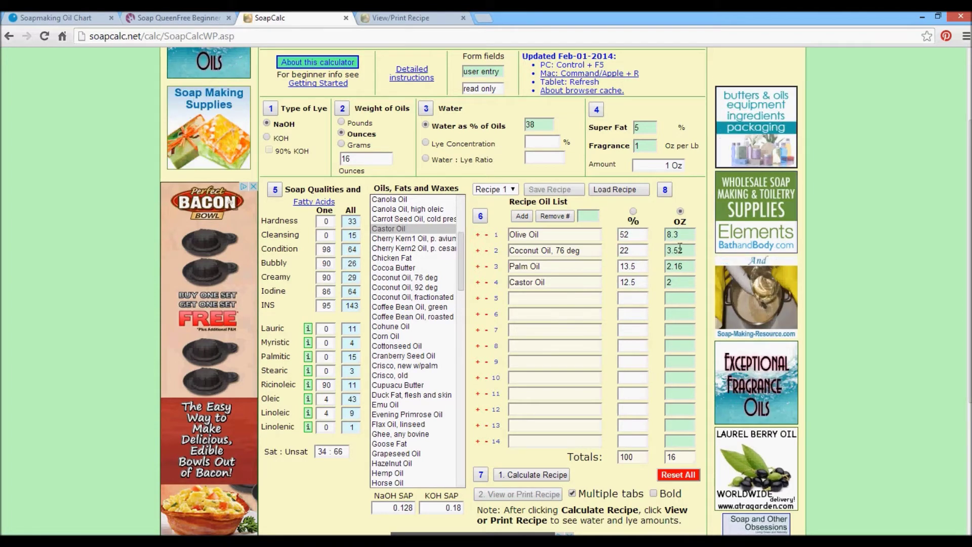
click(681, 250)
key(BackSpace)
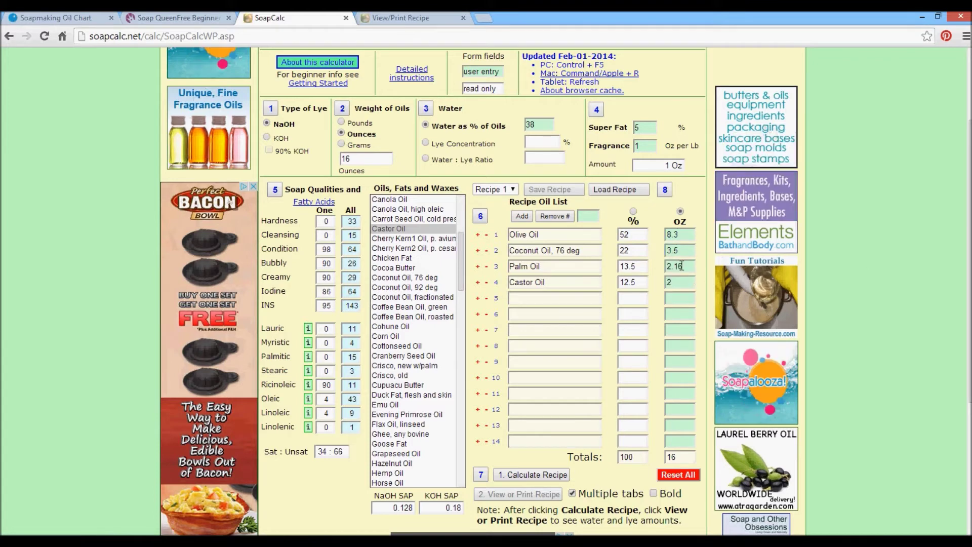
click(692, 265)
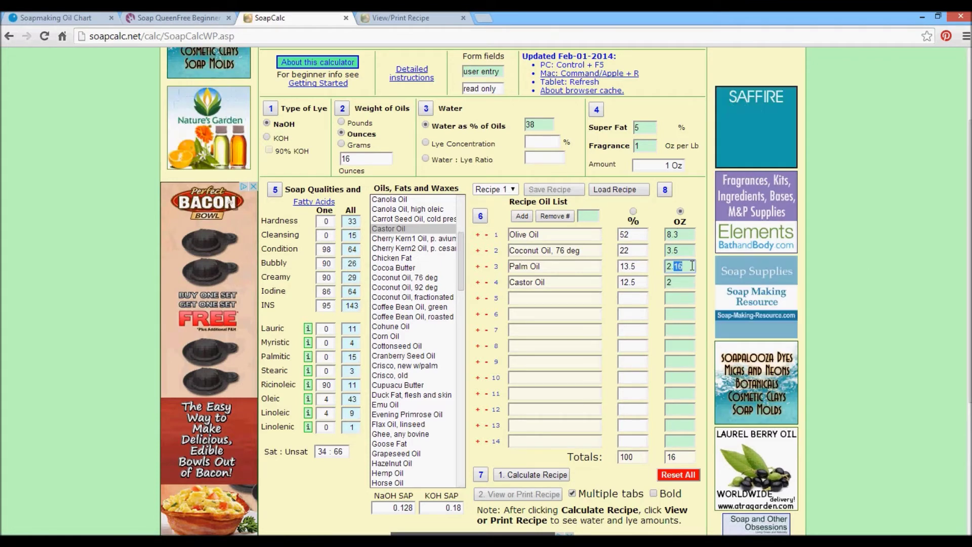
text(2)
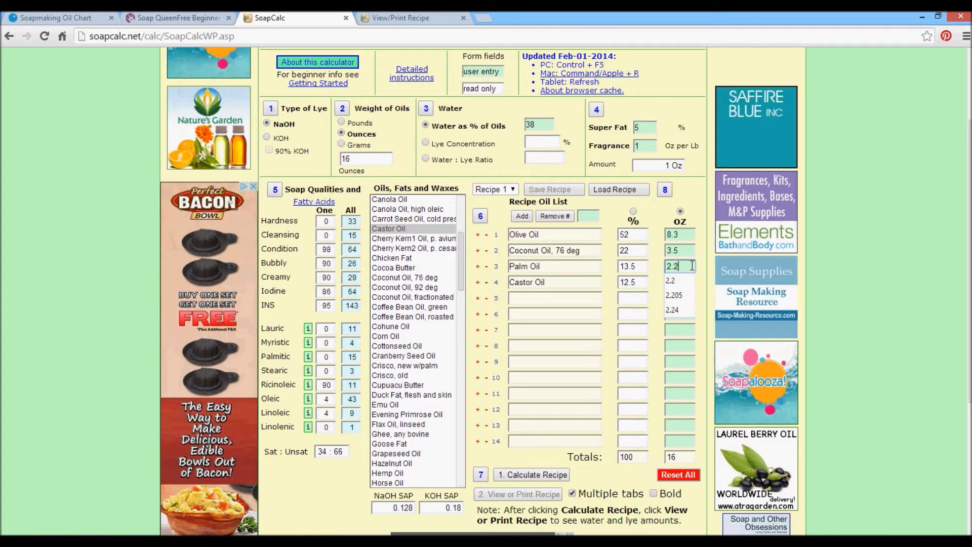
click(545, 476)
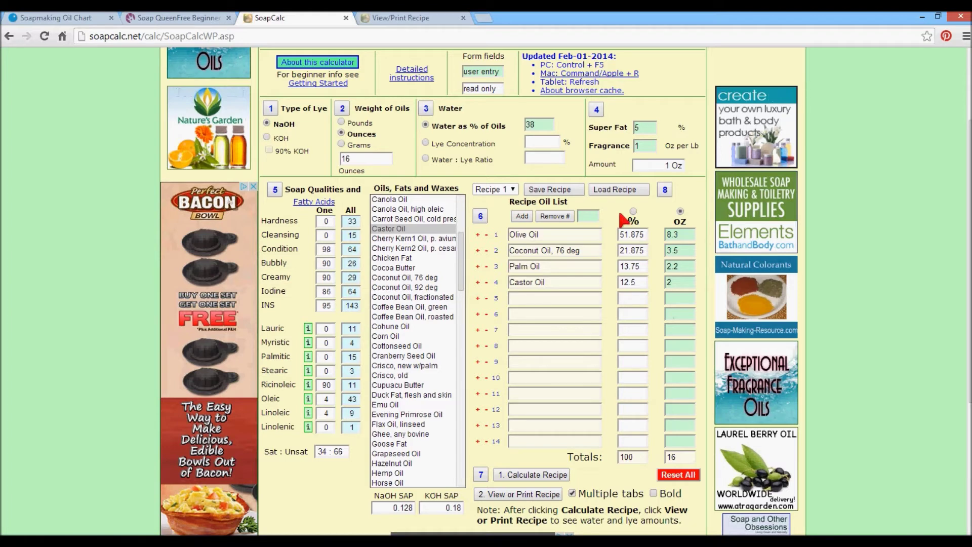
click(372, 18)
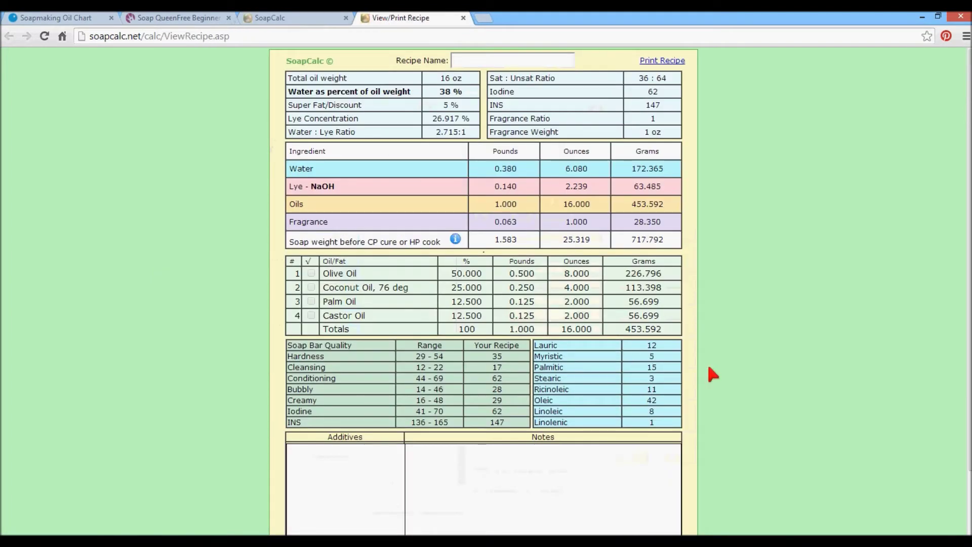
Return from the old printout to the calculator to produce the updated 51.875% olive printout
click(299, 18)
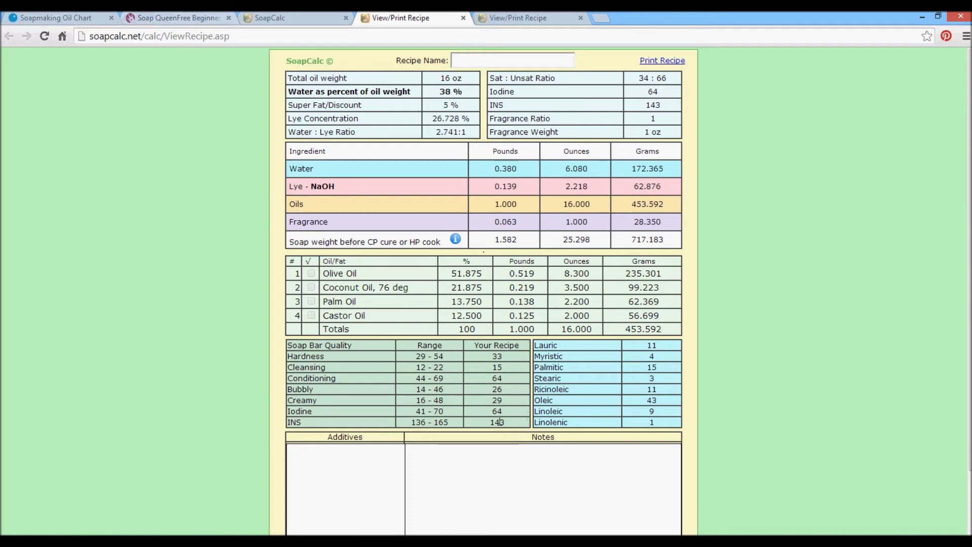
Compare the original 50% olive and updated 51.875% olive printouts, then return to the calculator
click(529, 19)
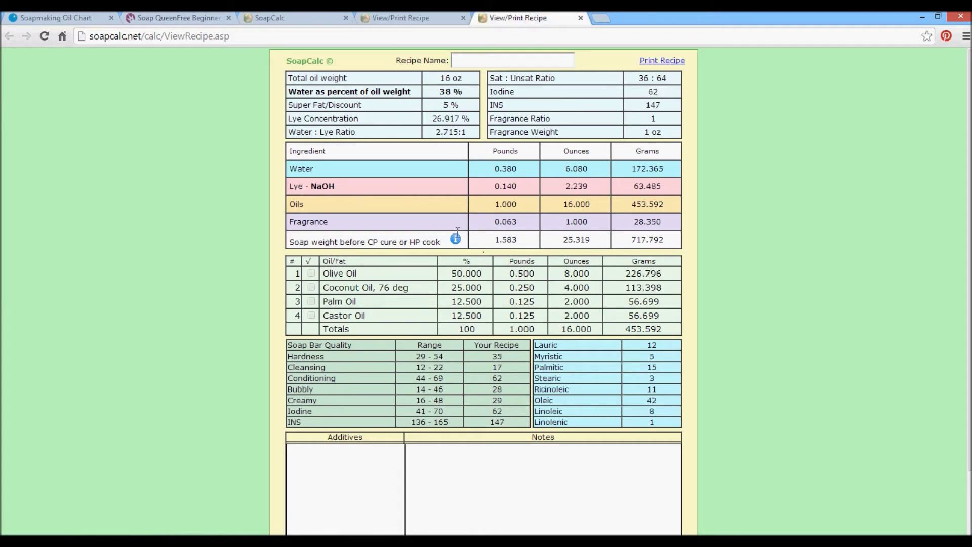
click(423, 19)
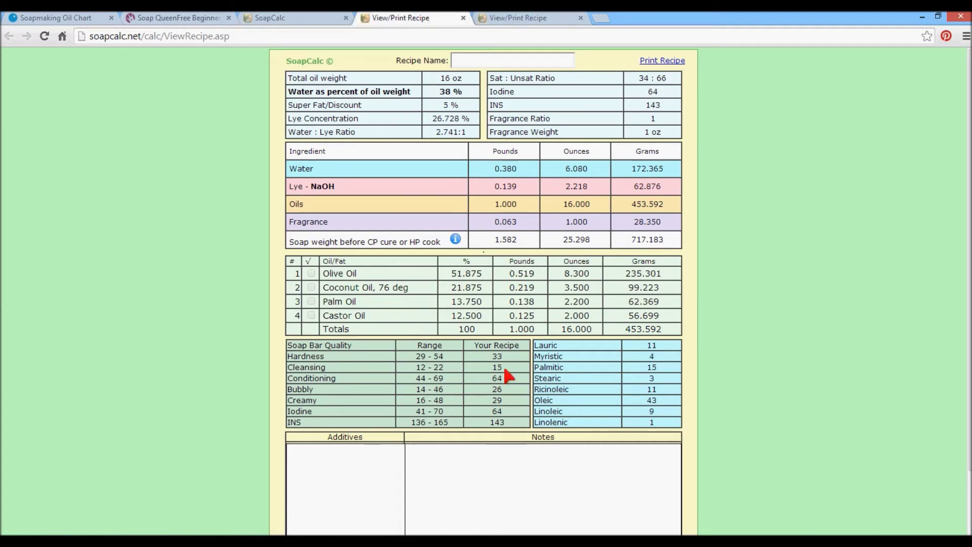
click(537, 18)
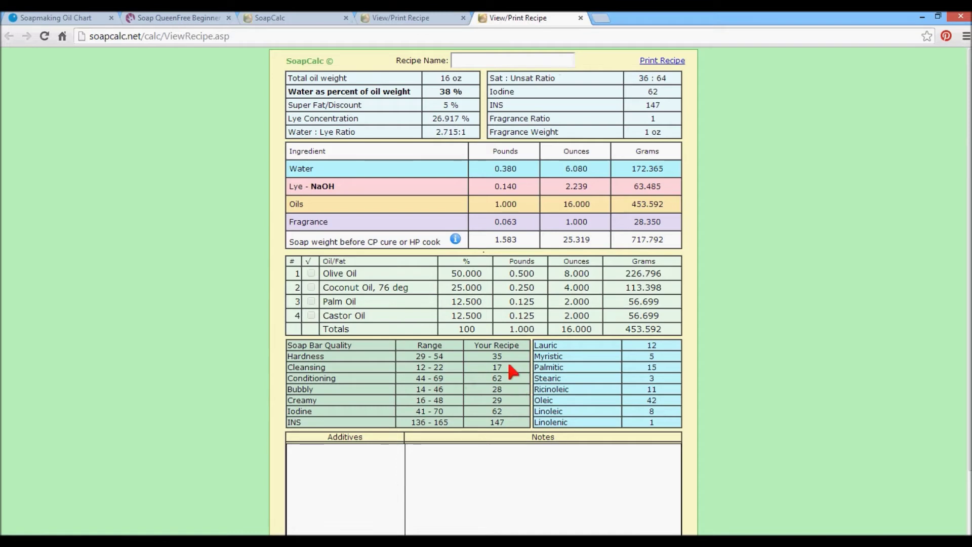
click(430, 18)
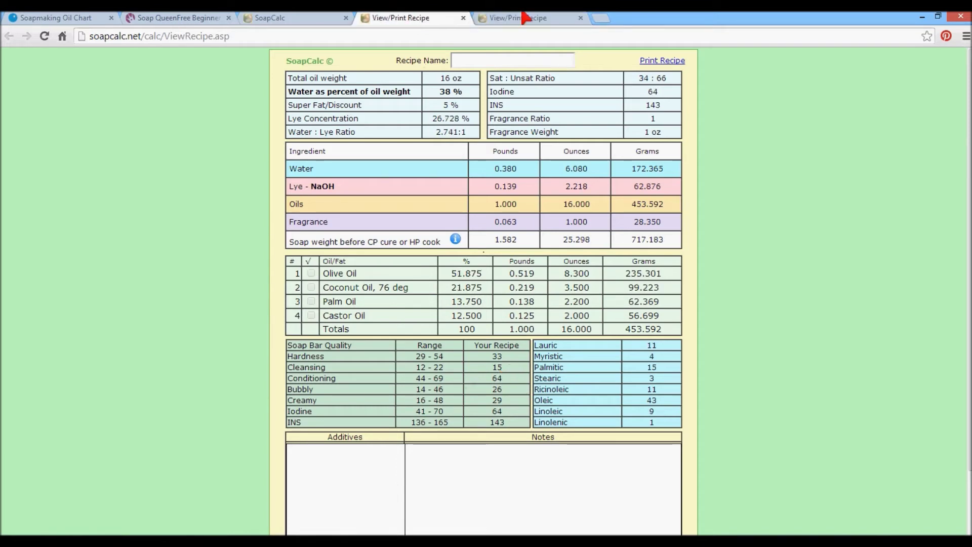
click(524, 19)
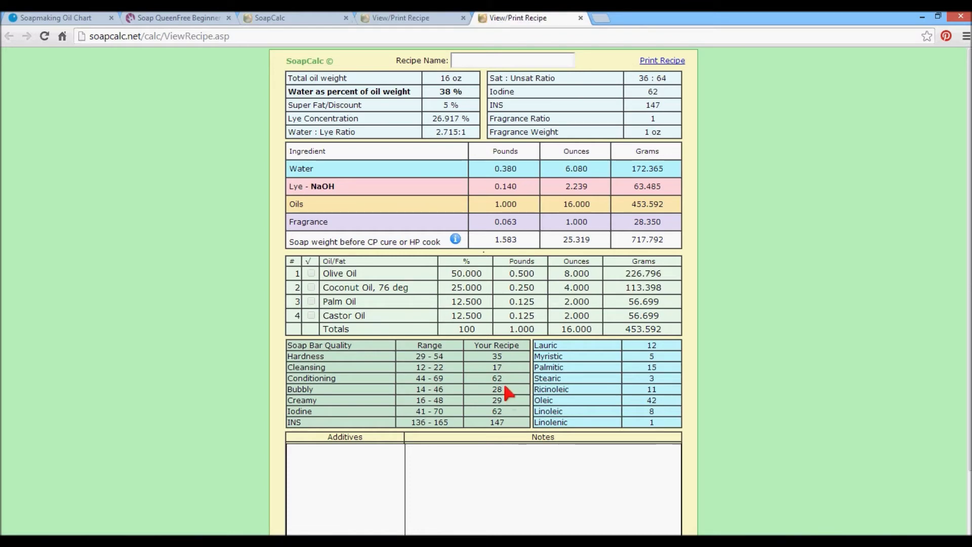
click(414, 18)
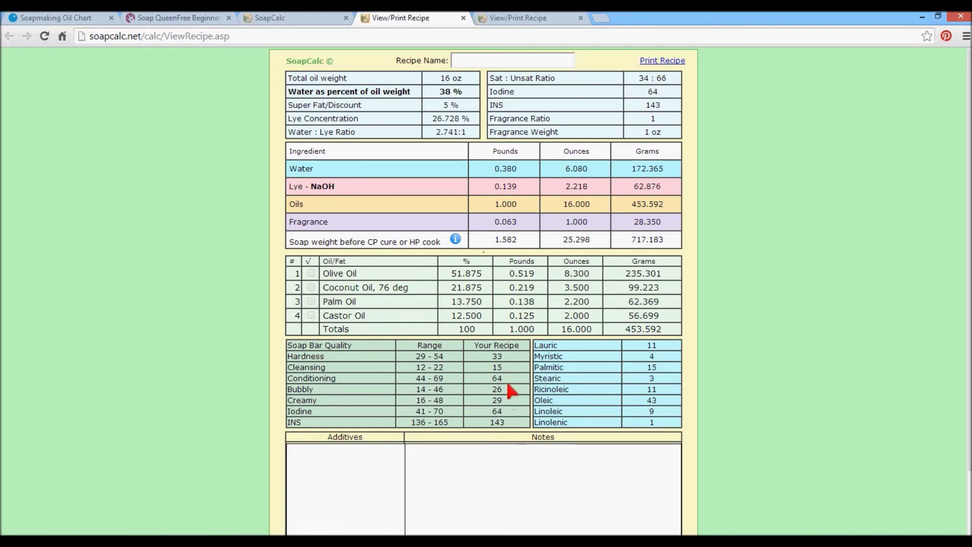
click(555, 18)
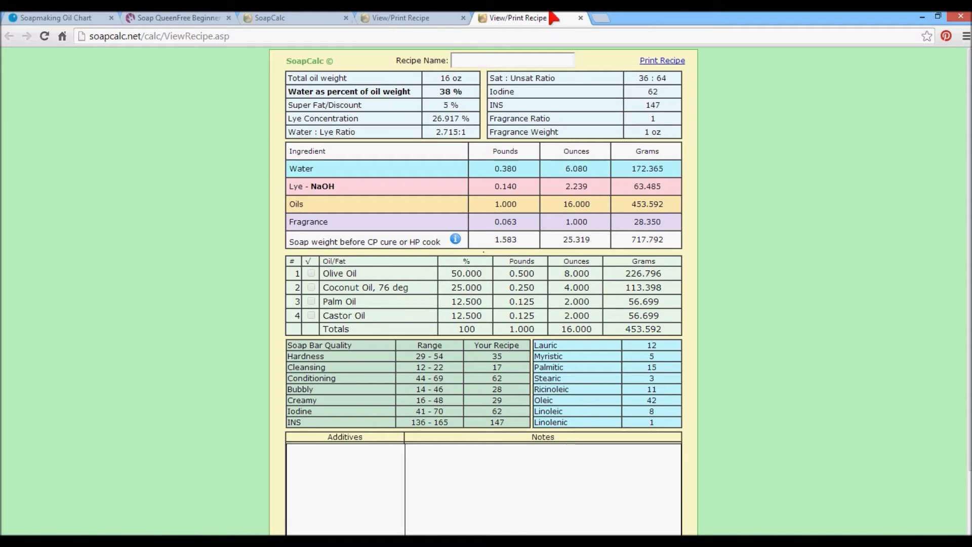
click(413, 18)
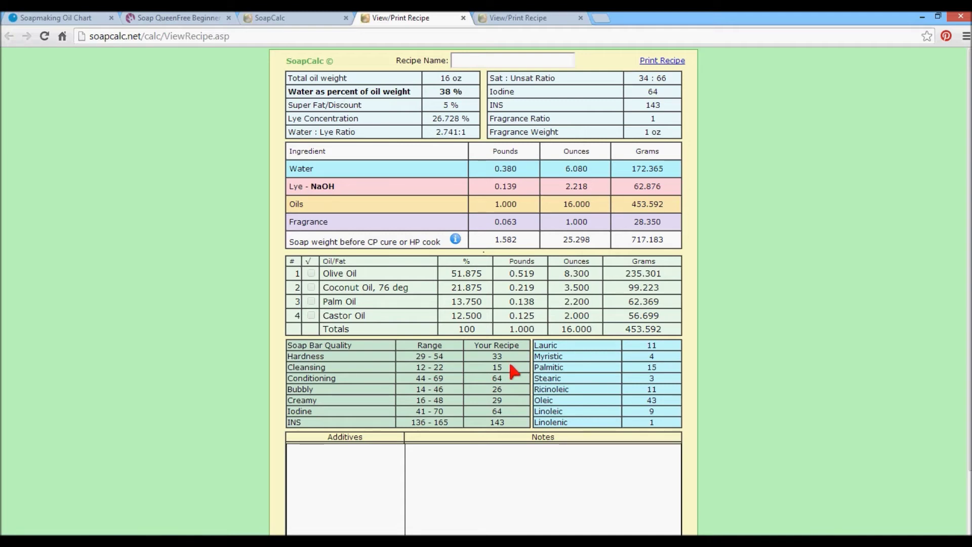
click(284, 18)
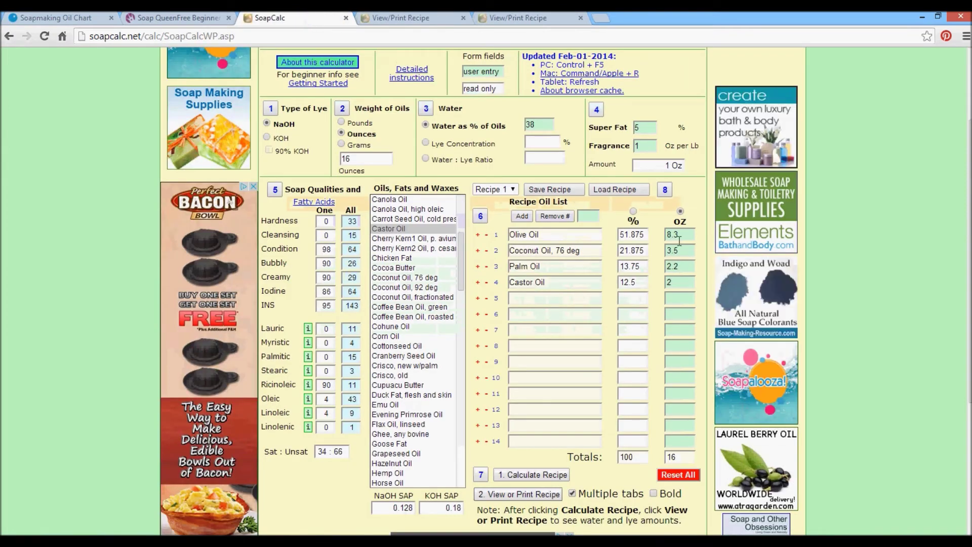
Switch to percentage entry, set coconut oil to 21% and palm oil to 14%, and recalculate
click(632, 211)
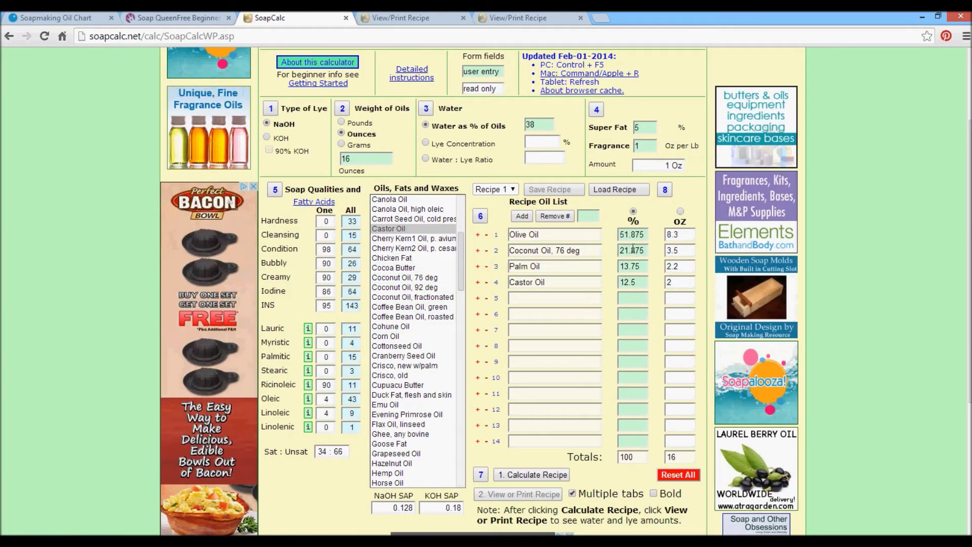
drag(634, 250, 645, 250)
key(BackSpace)
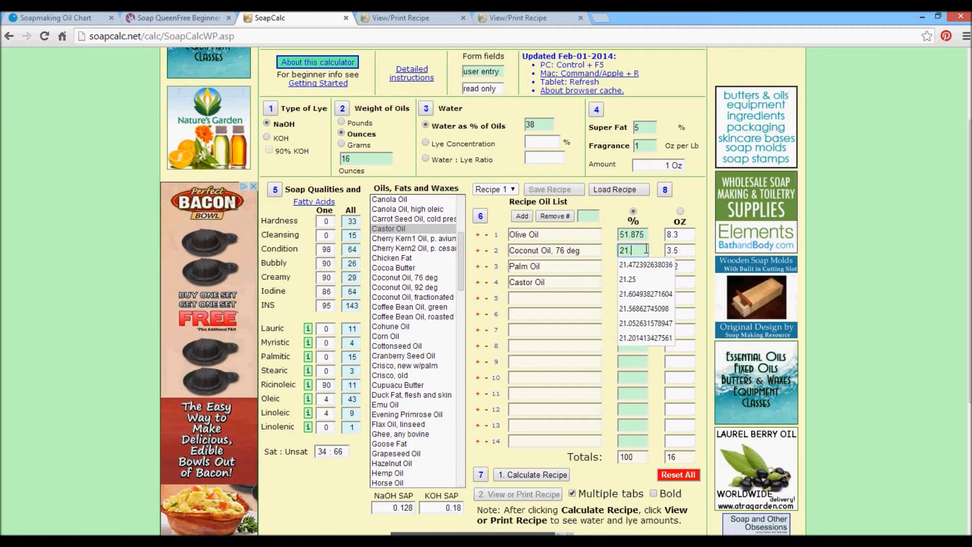
click(549, 354)
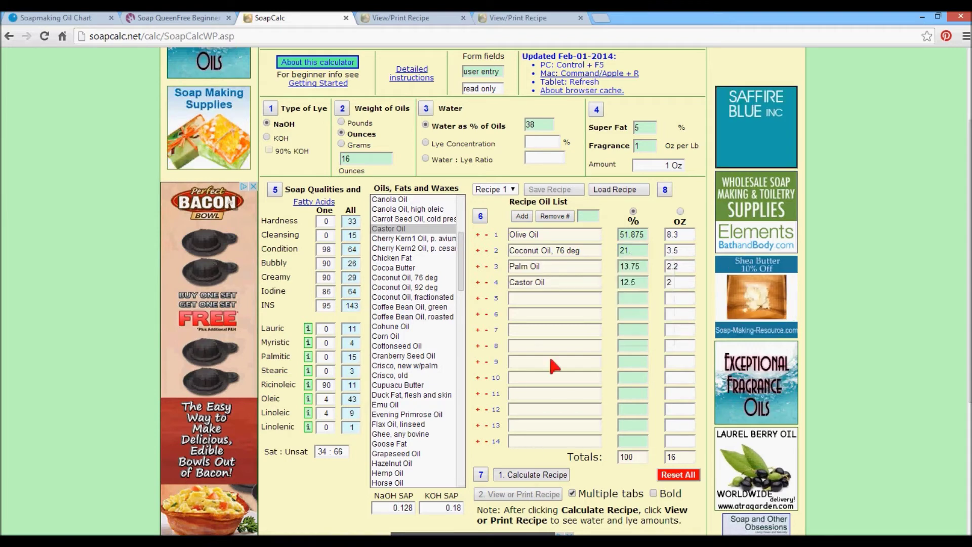
click(562, 130)
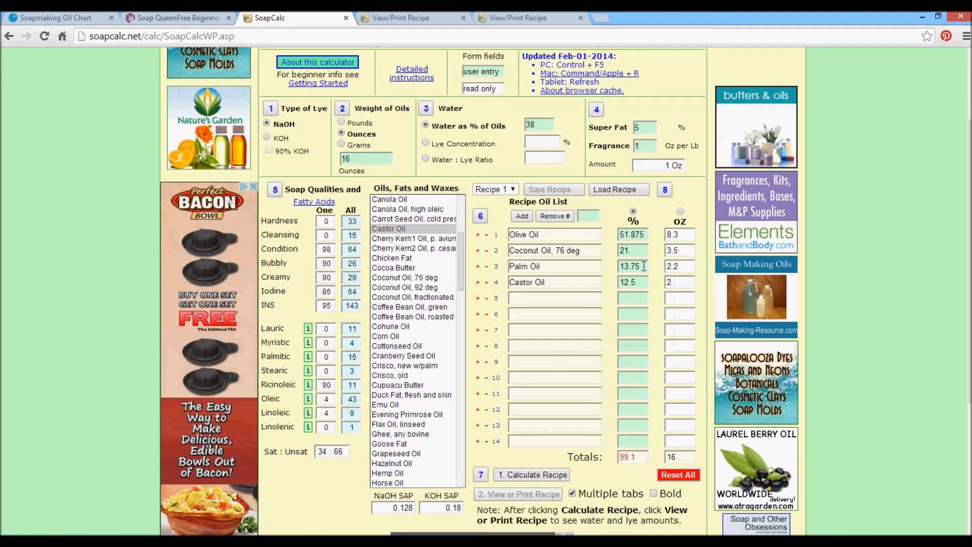
drag(643, 266, 582, 265)
text(14)
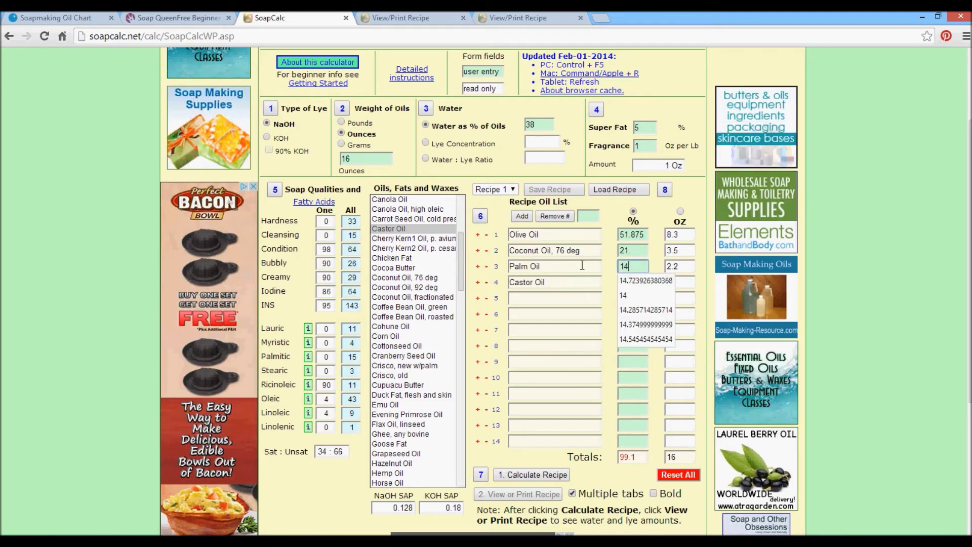
click(555, 475)
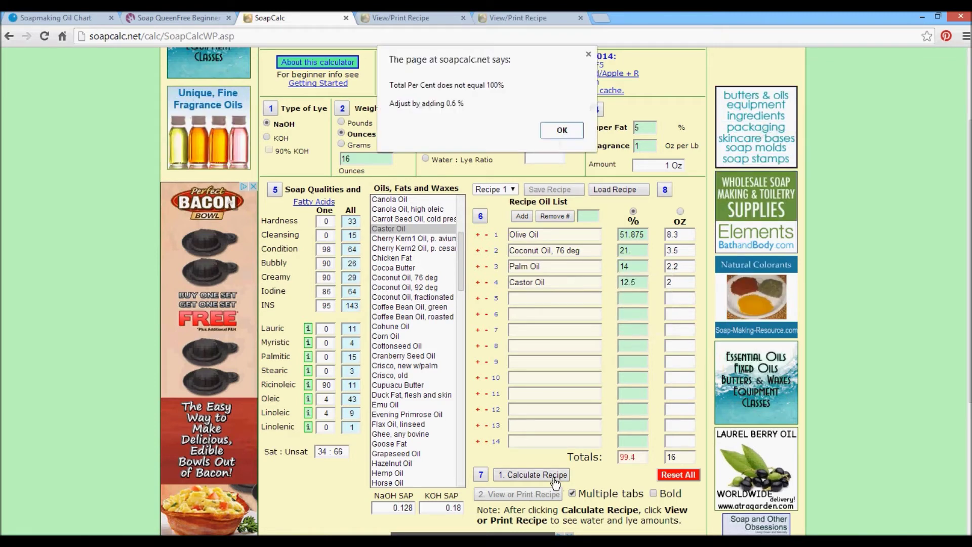
click(559, 131)
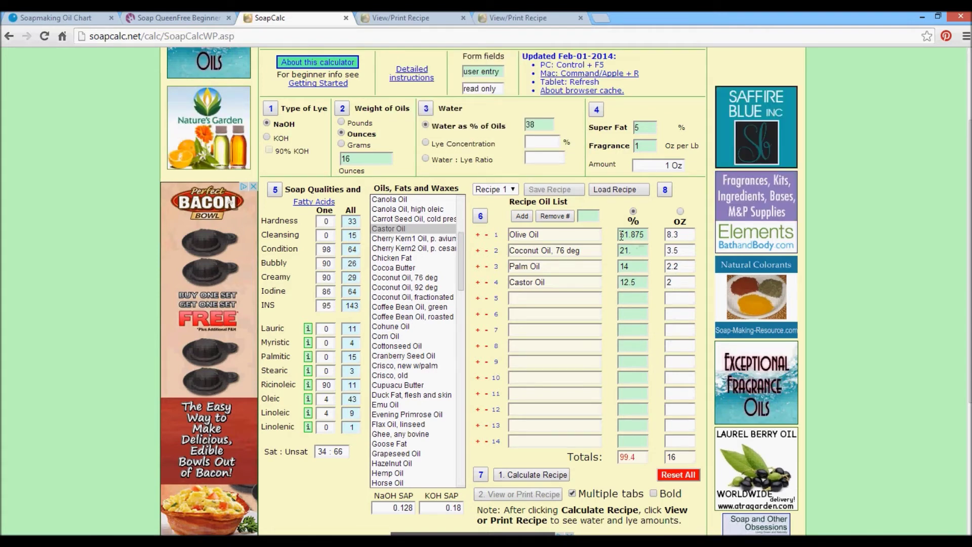
Change olive oil to 52% and then 53.5%, drop castor oil's .5, and recalculate
drag(620, 234, 677, 232)
text(52)
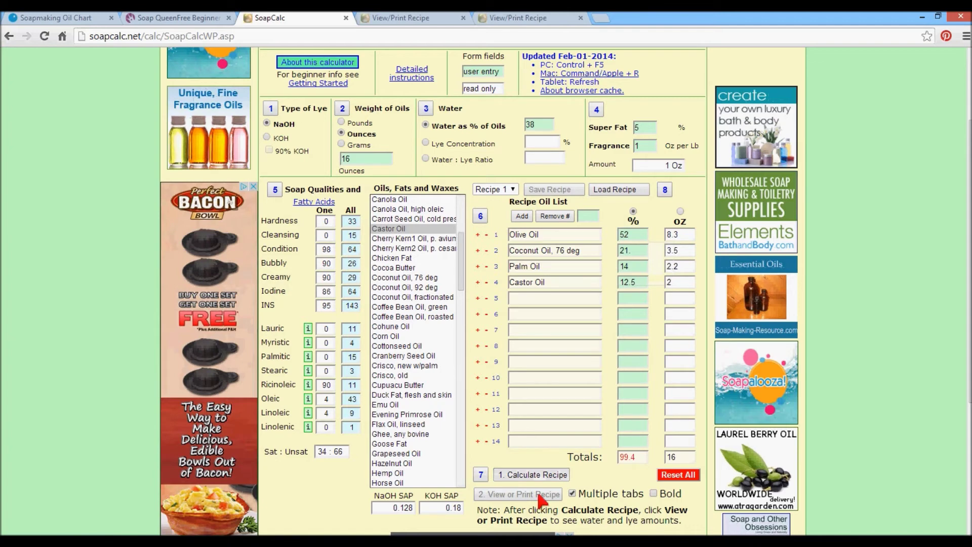
click(538, 474)
click(561, 131)
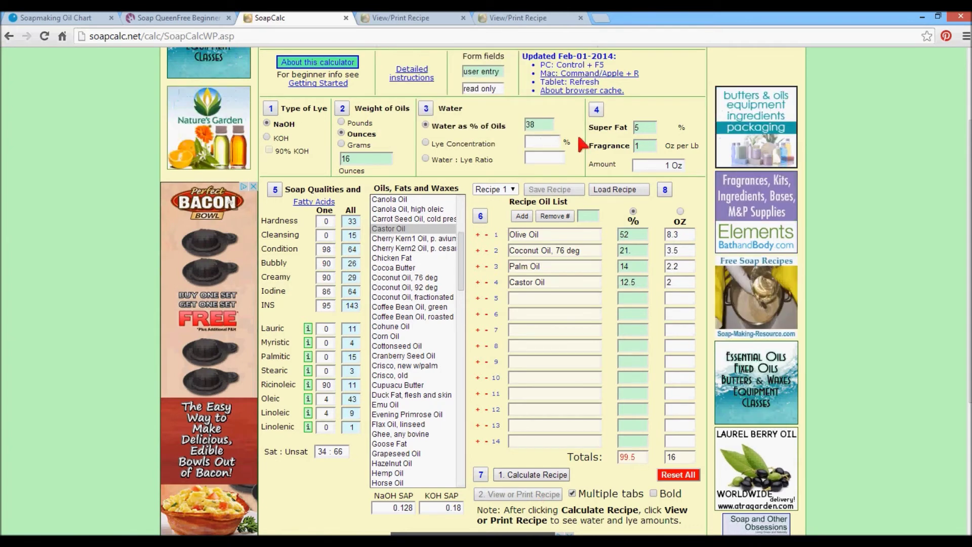
click(639, 282)
click(630, 234)
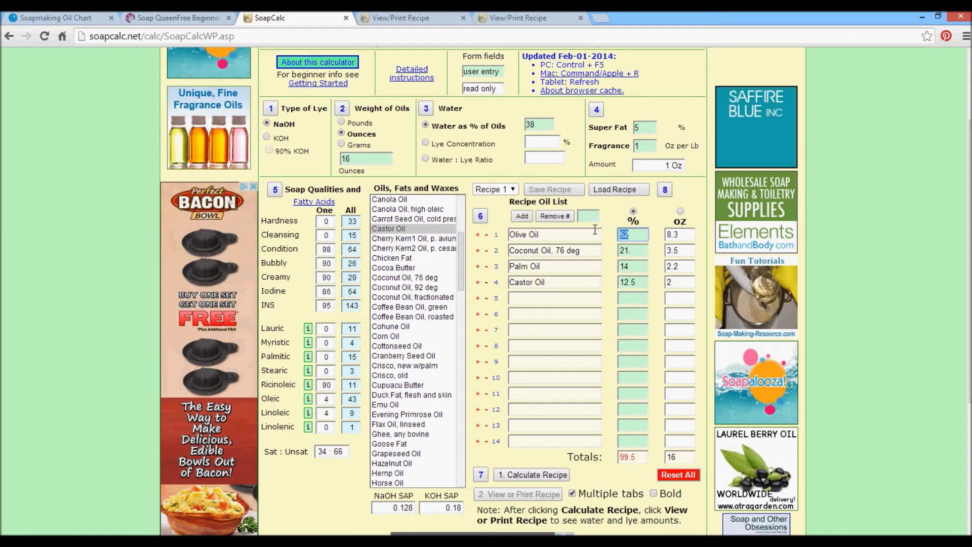
key(BackSpace)
text(4)
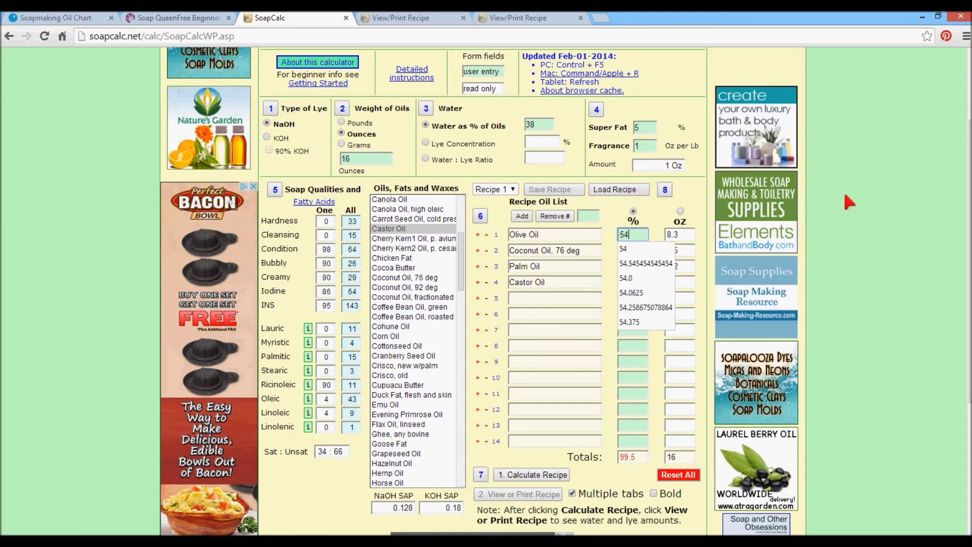
key(BackSpace)
text(3.5)
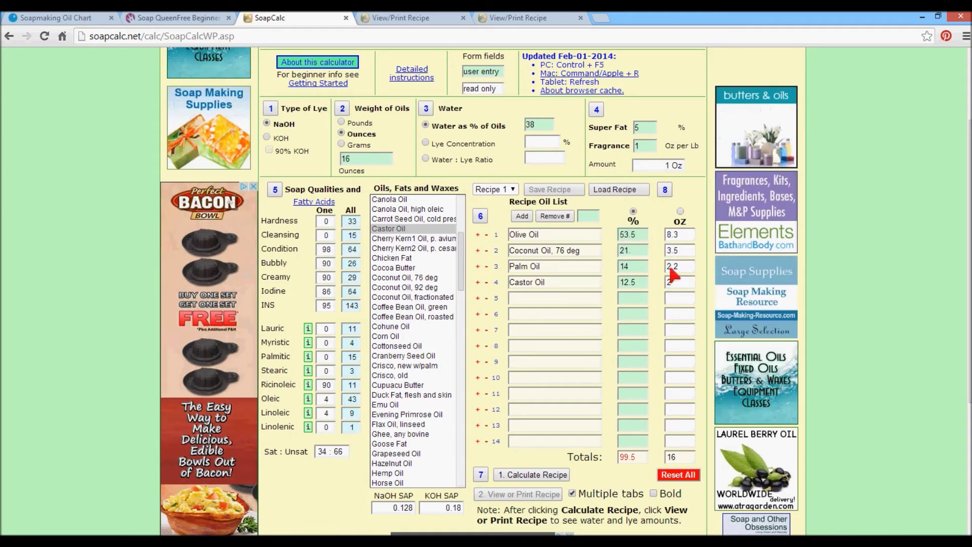
drag(631, 281, 636, 282)
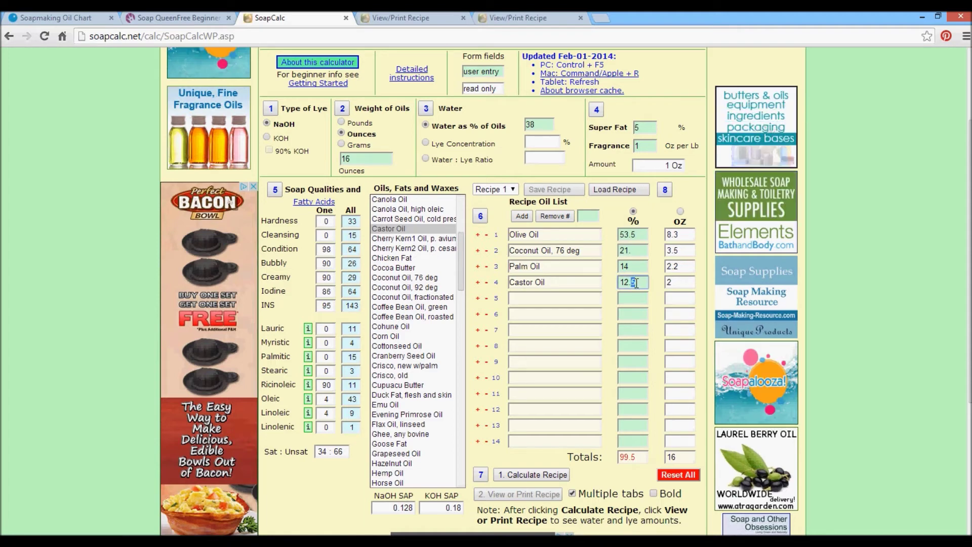
key(BackSpace)
click(531, 472)
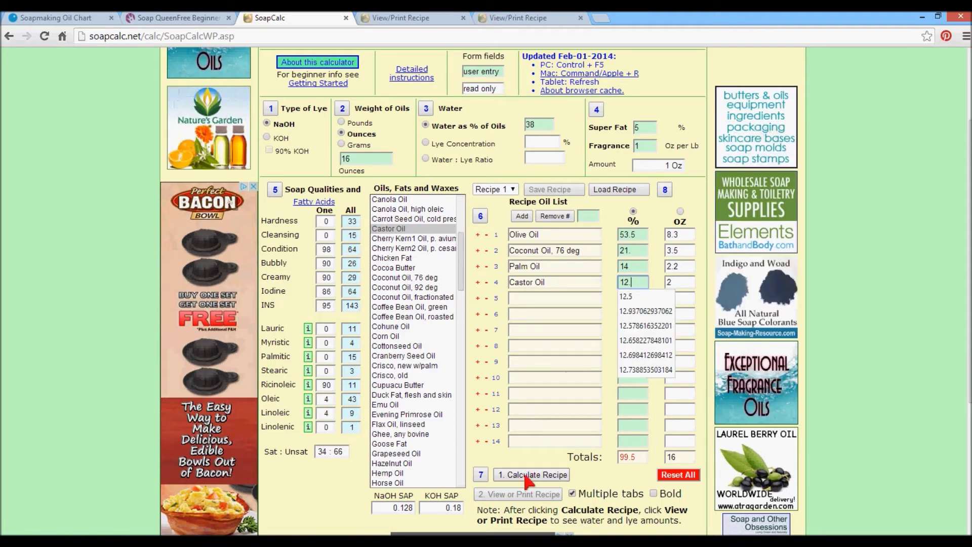
click(562, 130)
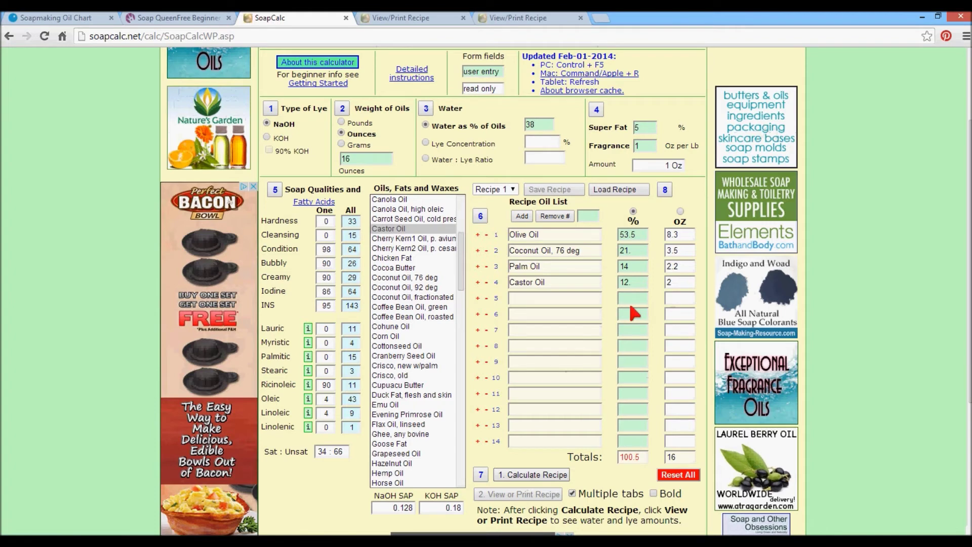
Enter 10%, palm oil 15% and olive oil 54%, and recalculate with the total at 100%
text(10)
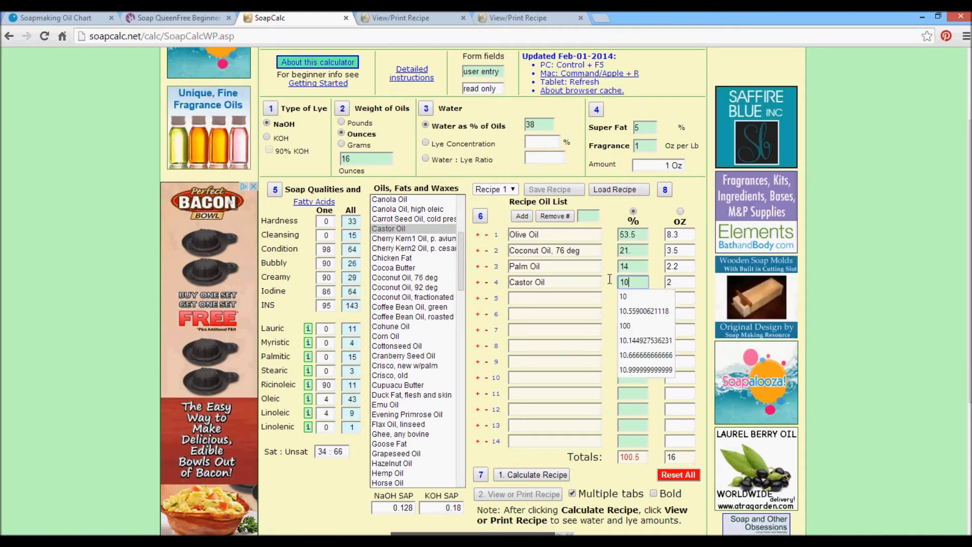
click(564, 259)
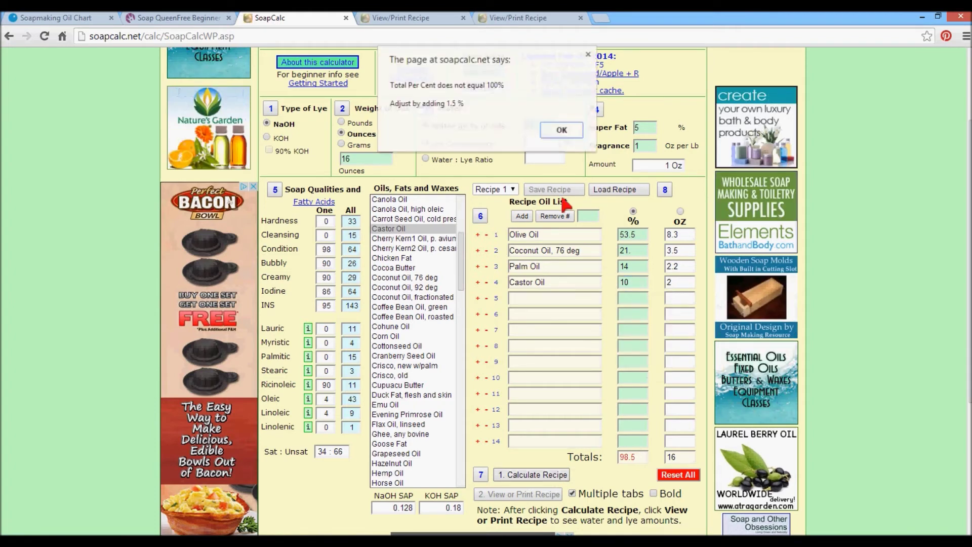
click(553, 126)
double_click(641, 265)
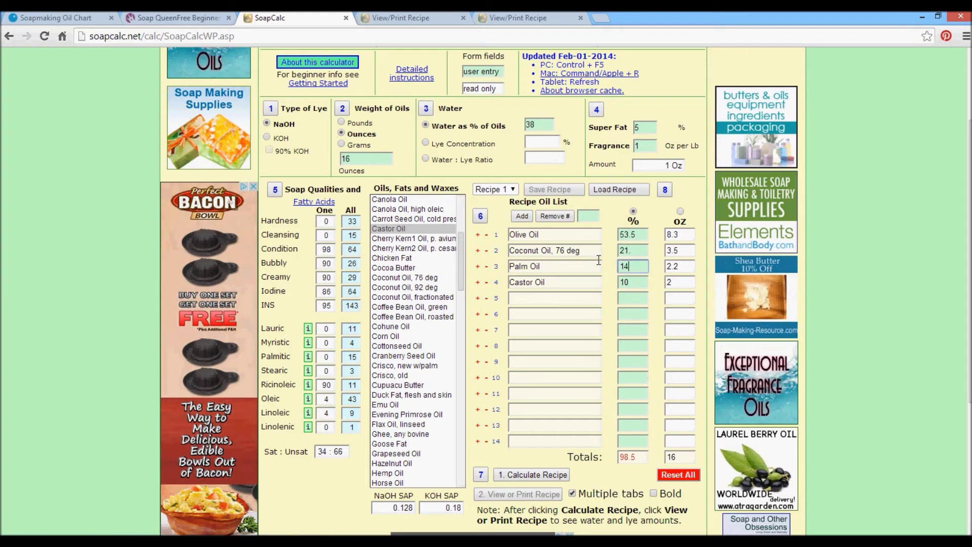
text(15)
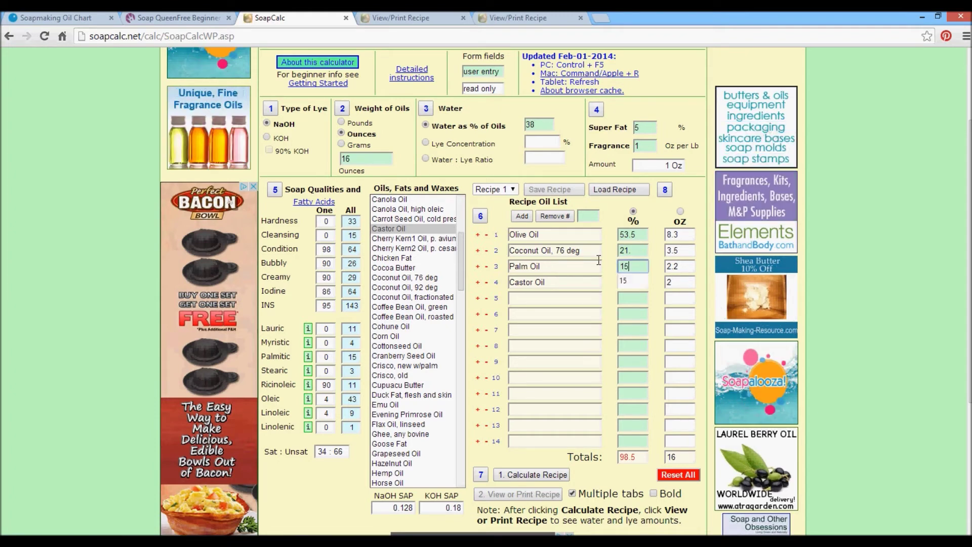
double_click(639, 234)
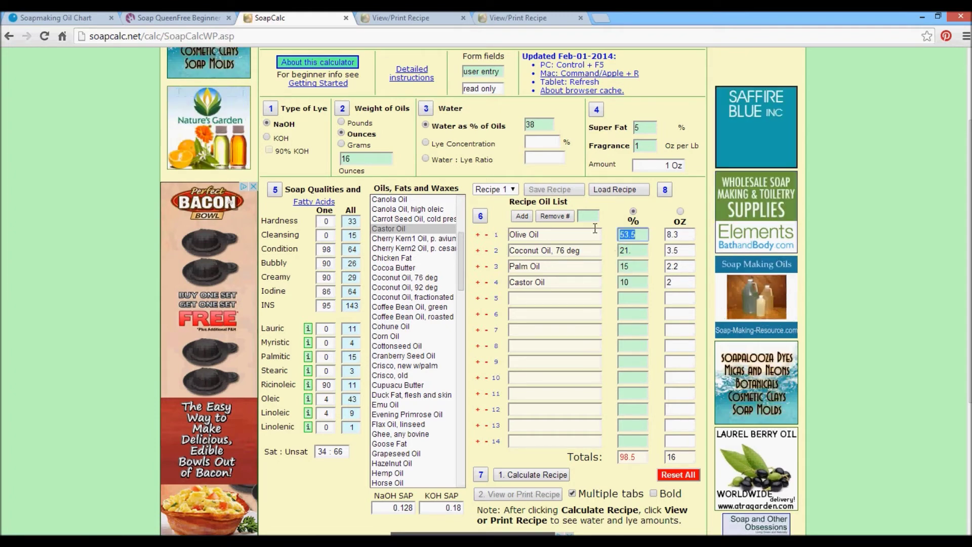
text(54)
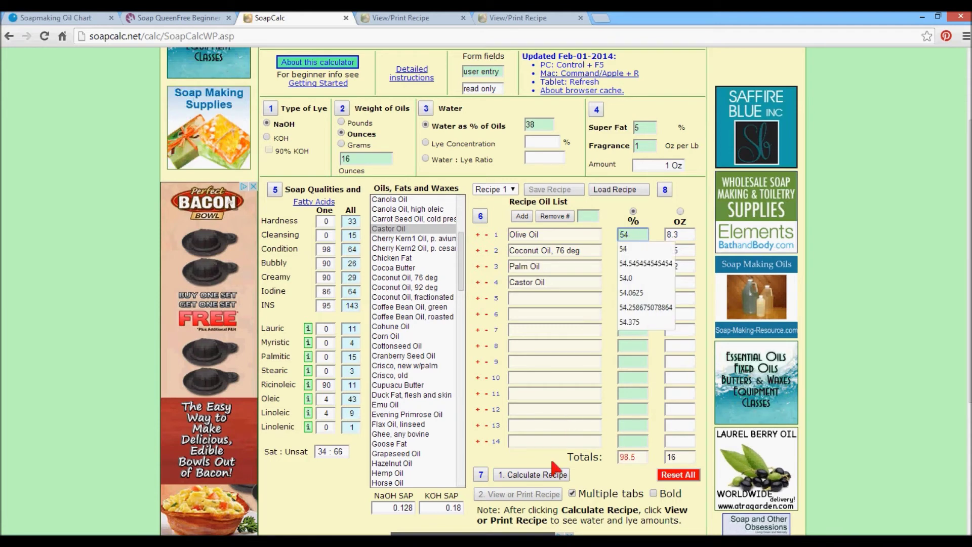
click(537, 474)
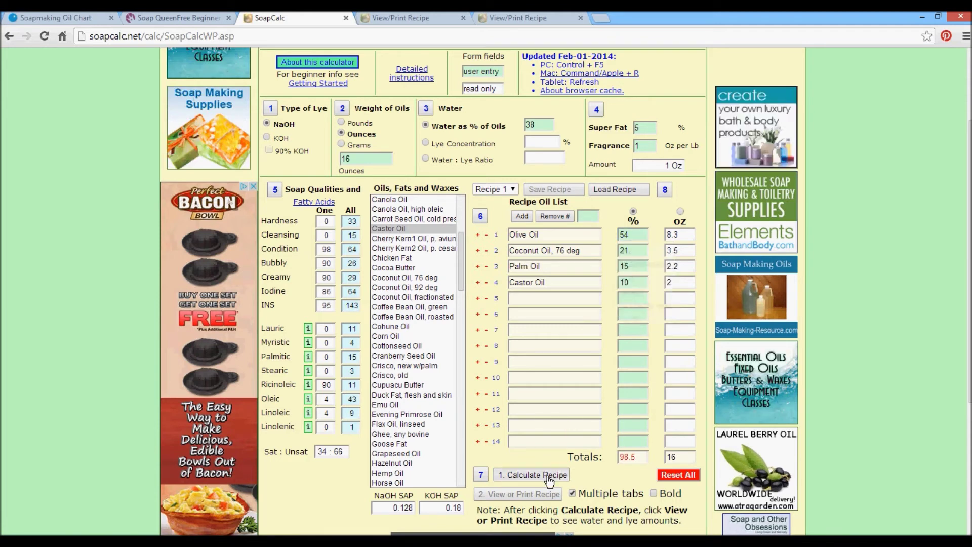
Switch to ounces, round olive oil to 8.6 oz and coconut oil to 3.4 oz, and recalculate
click(680, 211)
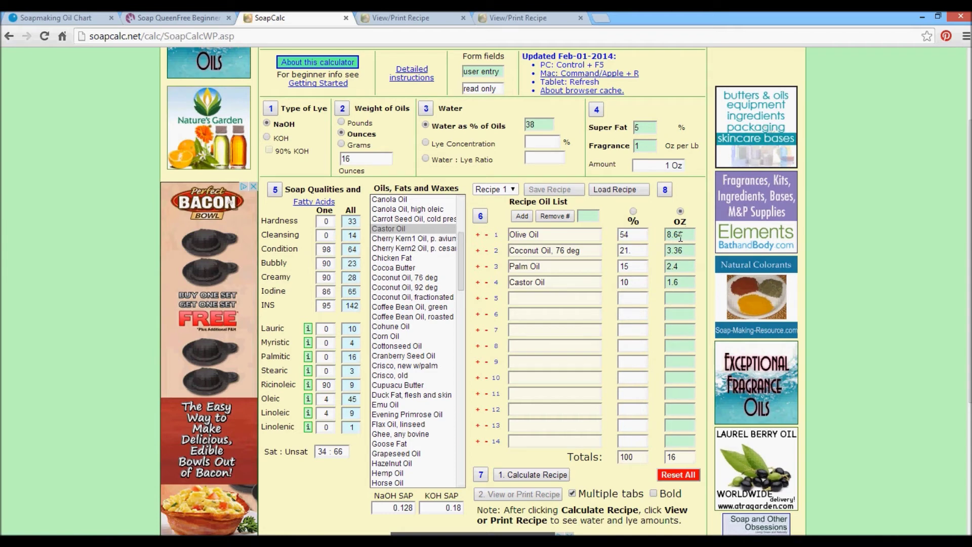
click(684, 235)
key(BackSpace)
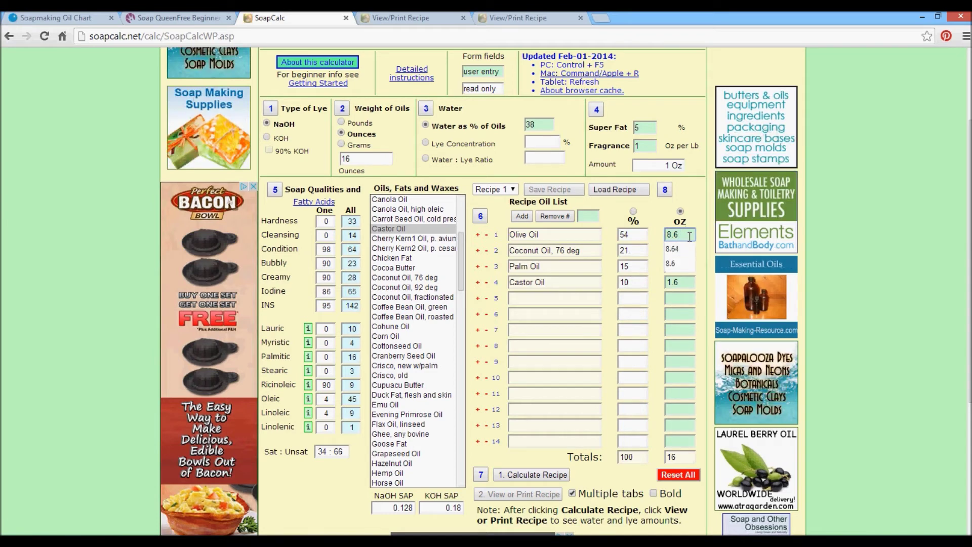
click(673, 254)
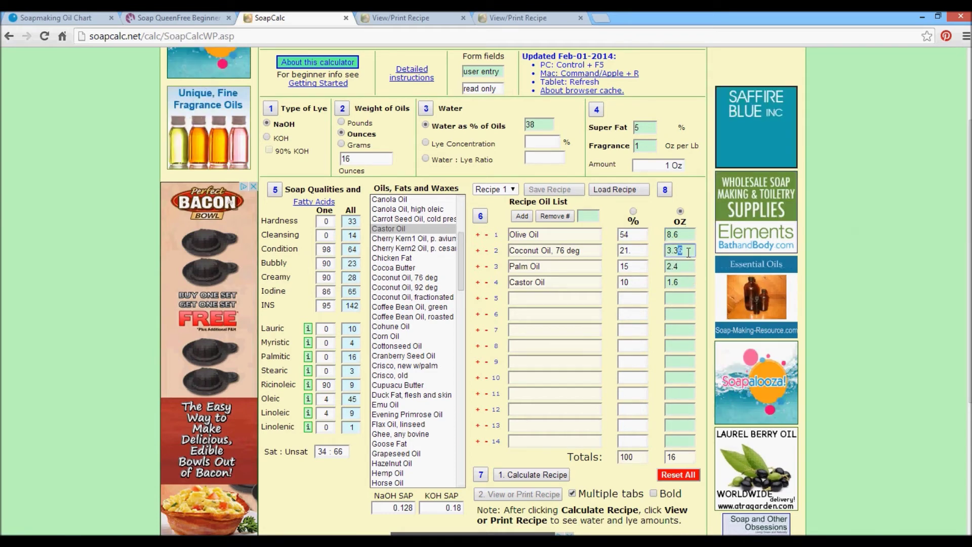
drag(679, 251, 686, 250)
key(BackSpace)
key(BackSpace)
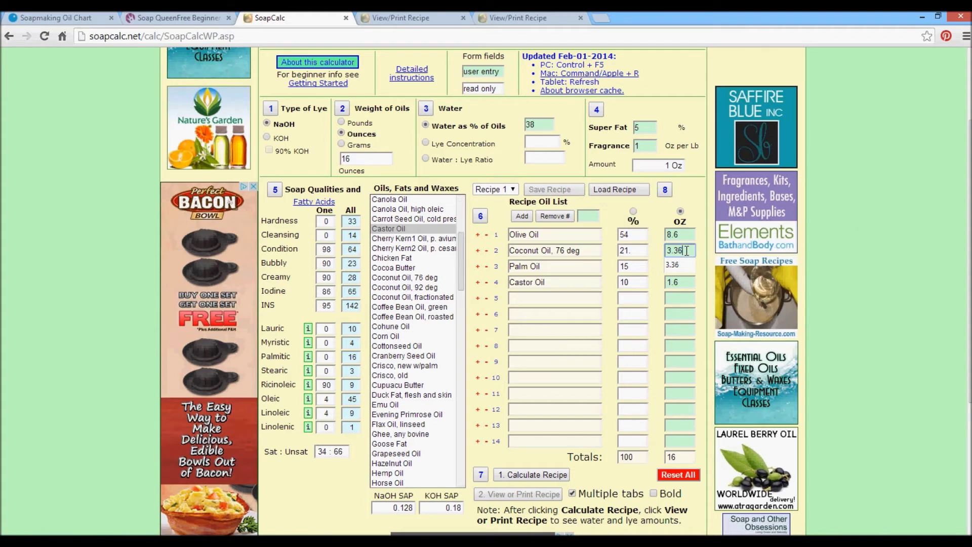
text(4)
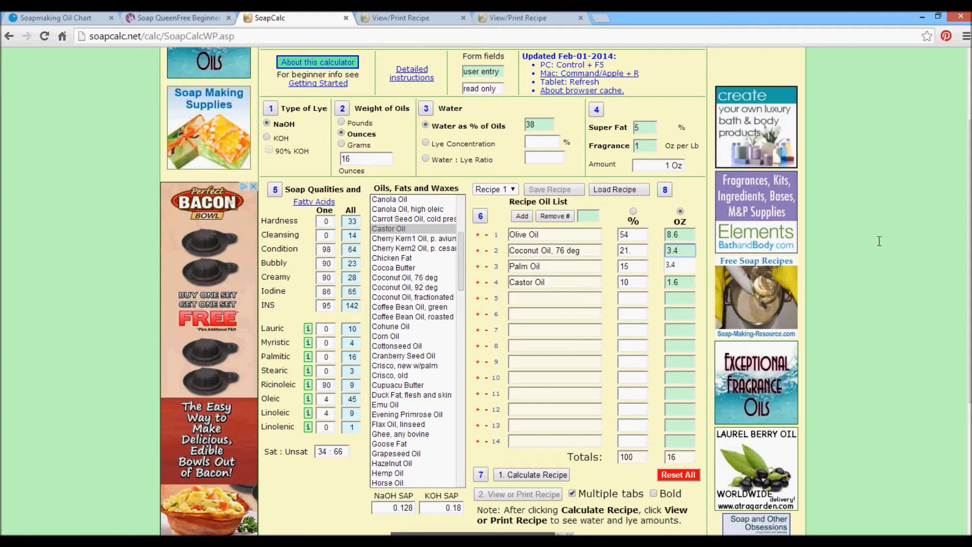
key(Escape)
click(535, 472)
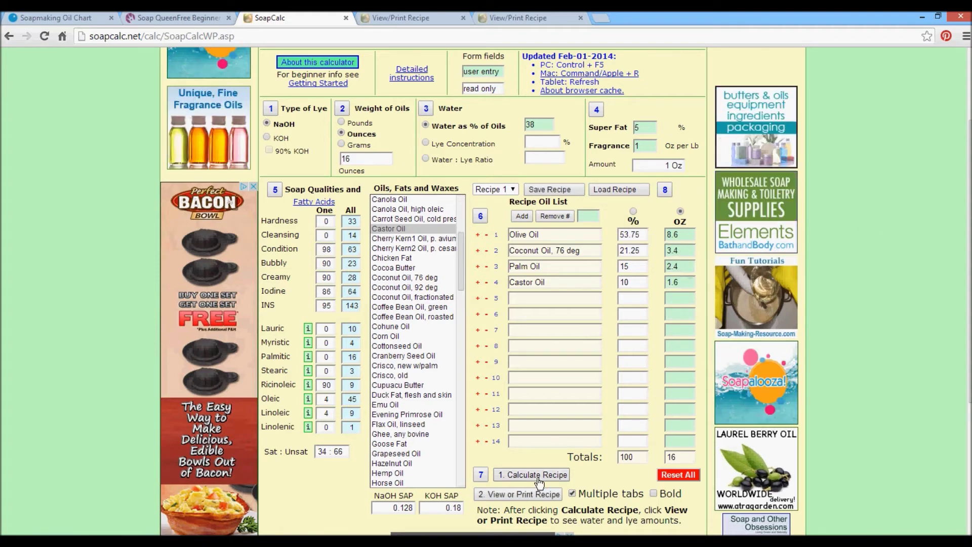
click(518, 493)
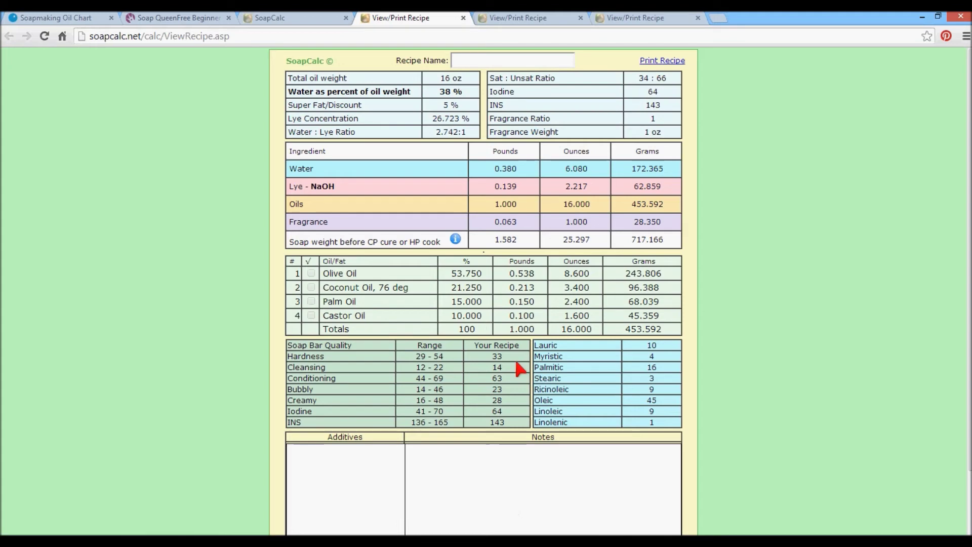
click(531, 18)
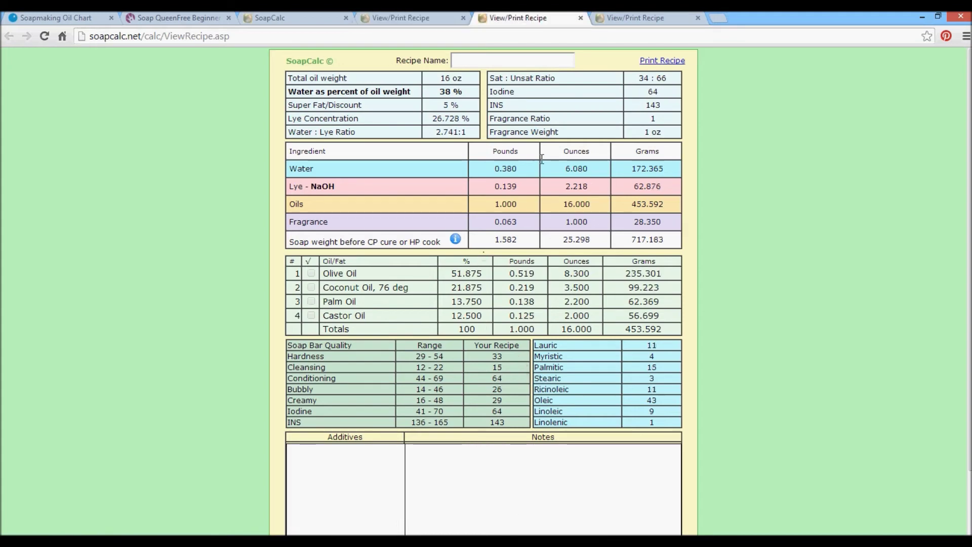
click(392, 17)
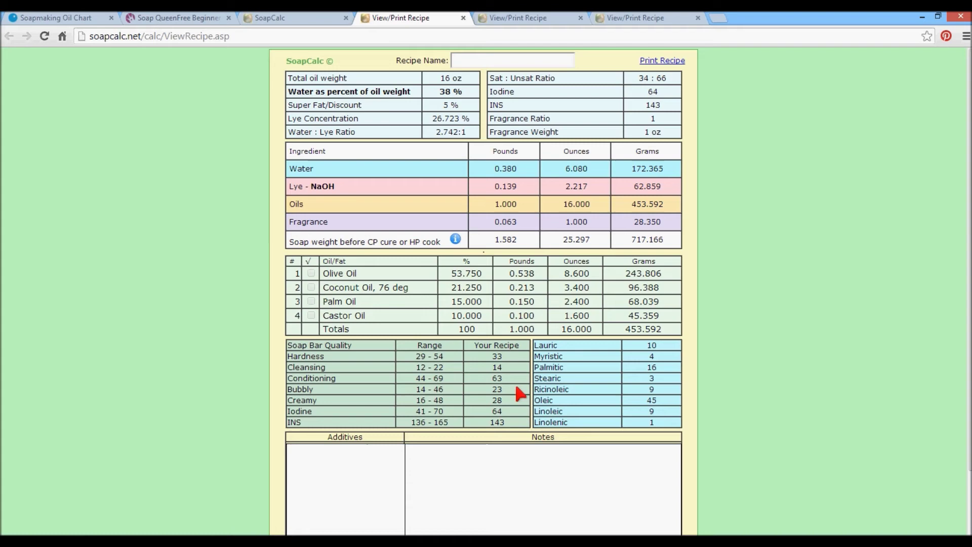
click(576, 16)
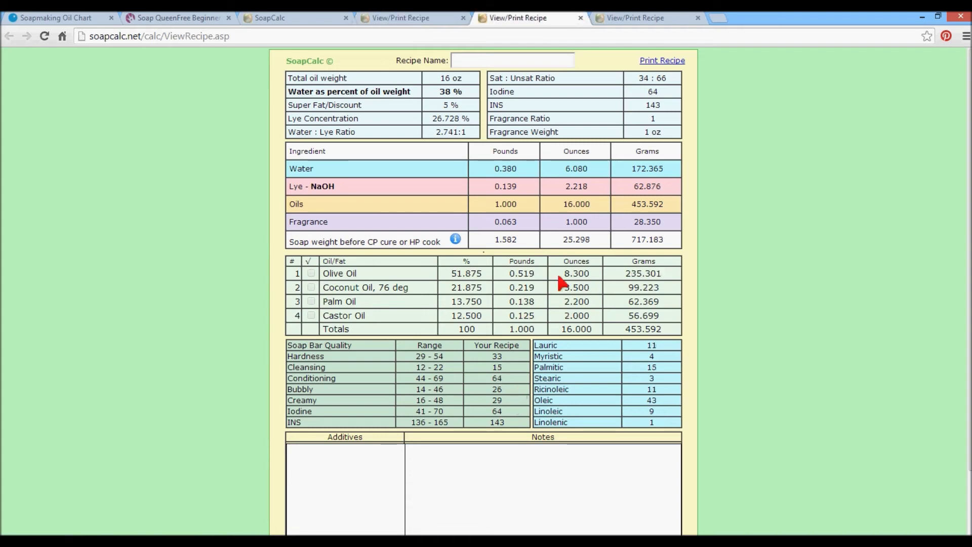
Compare the 50%, 51.875% and 53.75% olive oil printouts, then return to the calculator form
click(621, 19)
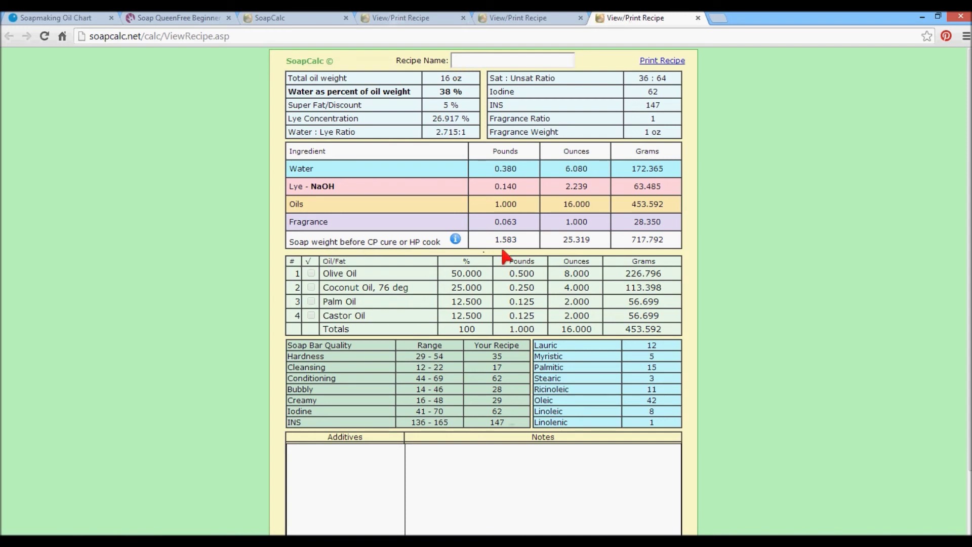
click(394, 19)
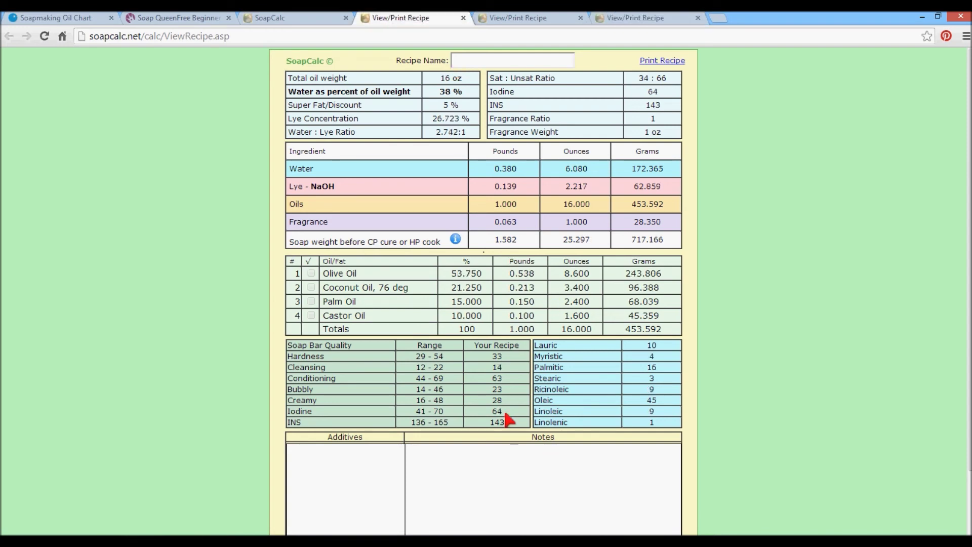
click(537, 19)
click(628, 18)
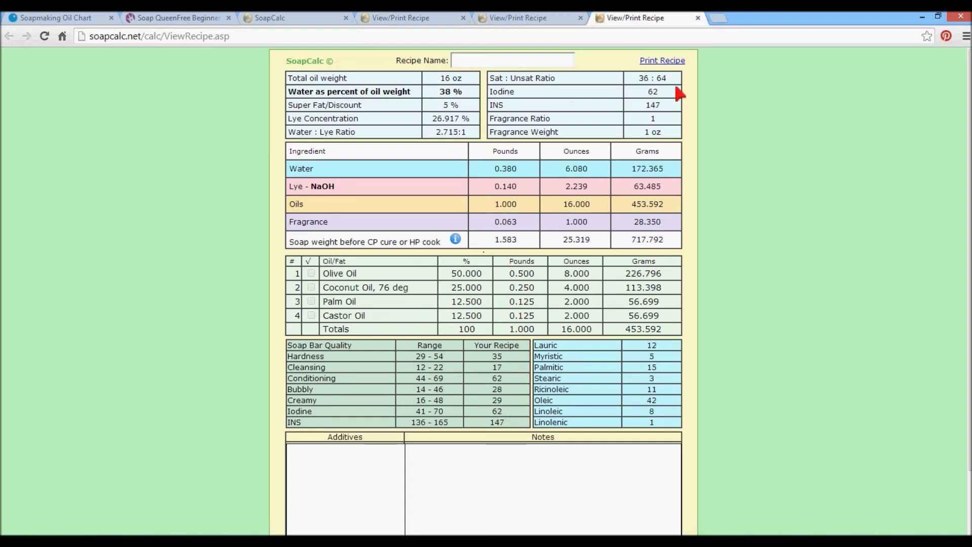
click(496, 18)
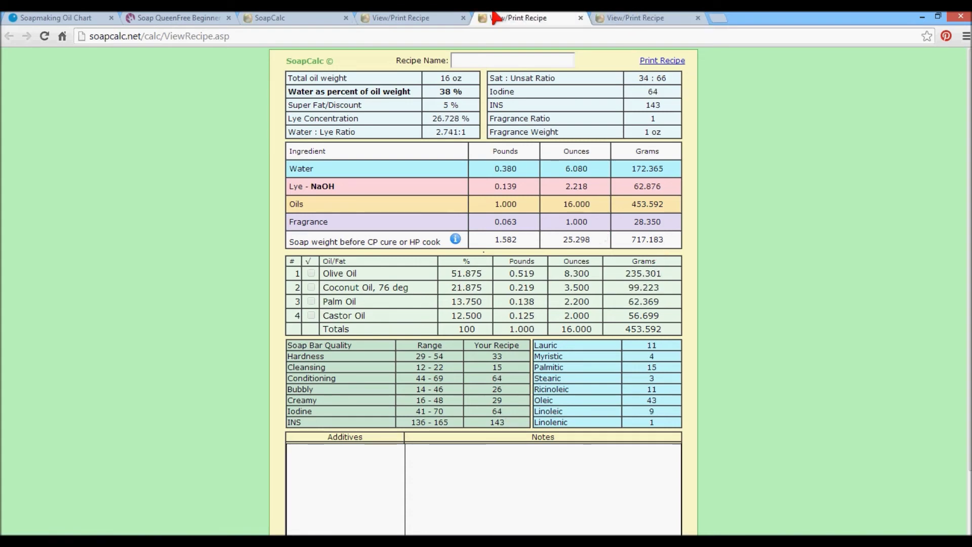
click(427, 17)
click(546, 18)
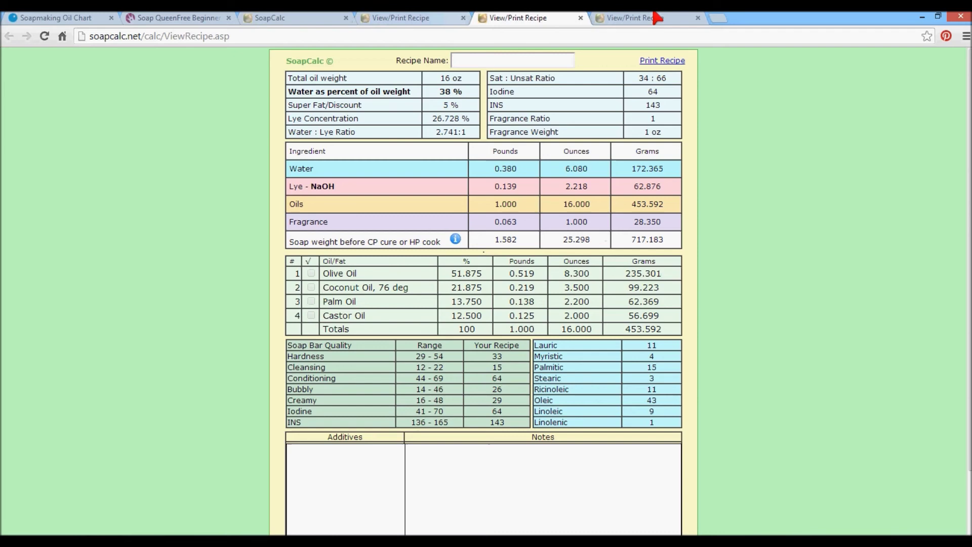
click(657, 19)
click(536, 18)
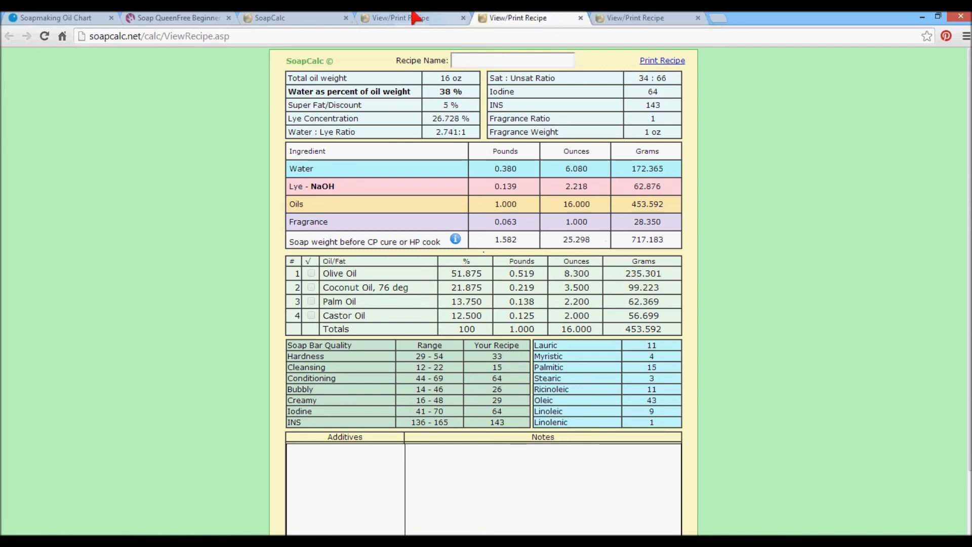
click(414, 18)
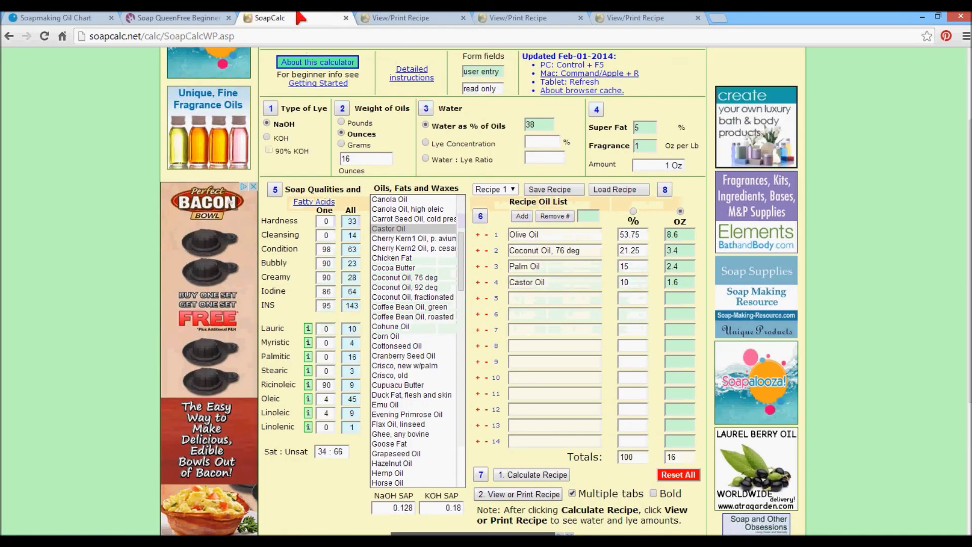
click(299, 18)
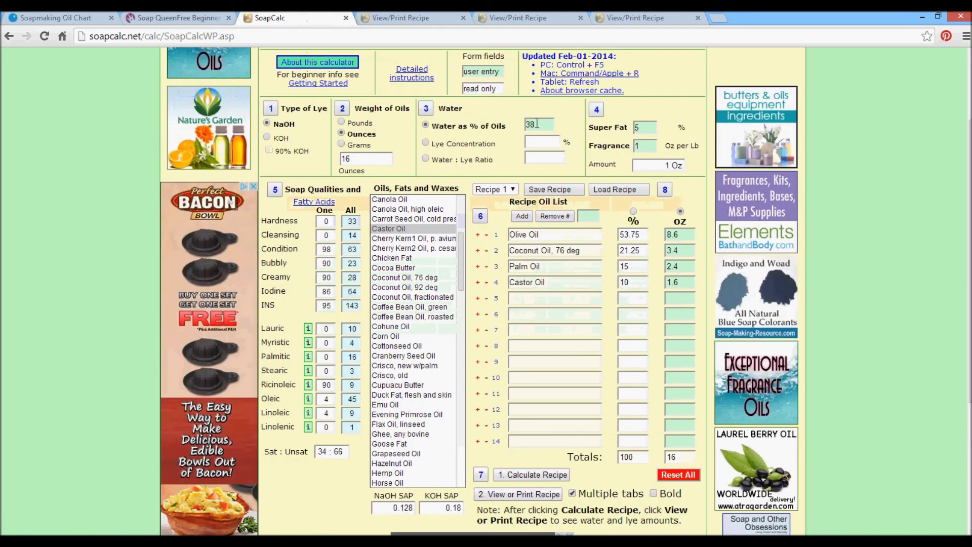
Lower Water as % of Oils from 38 to 35 and open the printable recipe
click(530, 125)
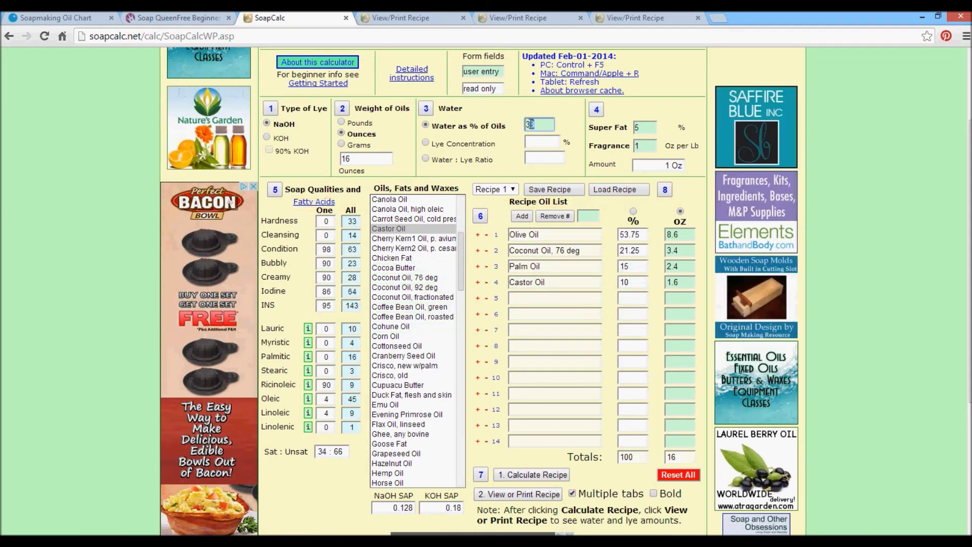
key(BackSpace)
text(5)
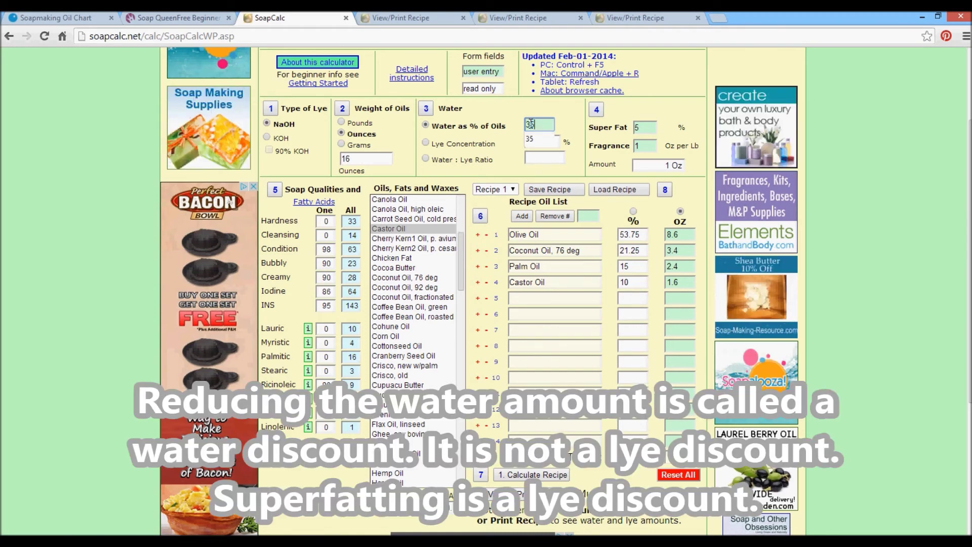
click(529, 475)
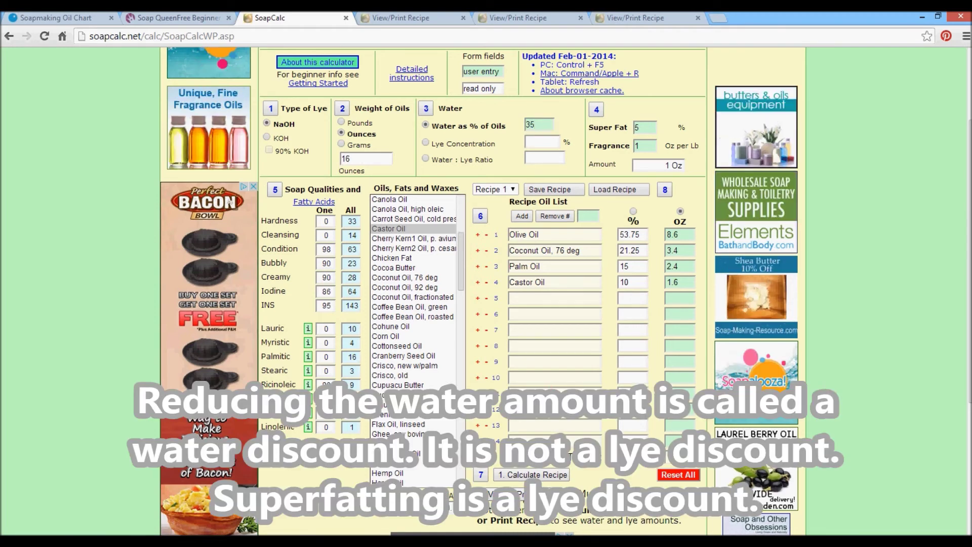
click(534, 493)
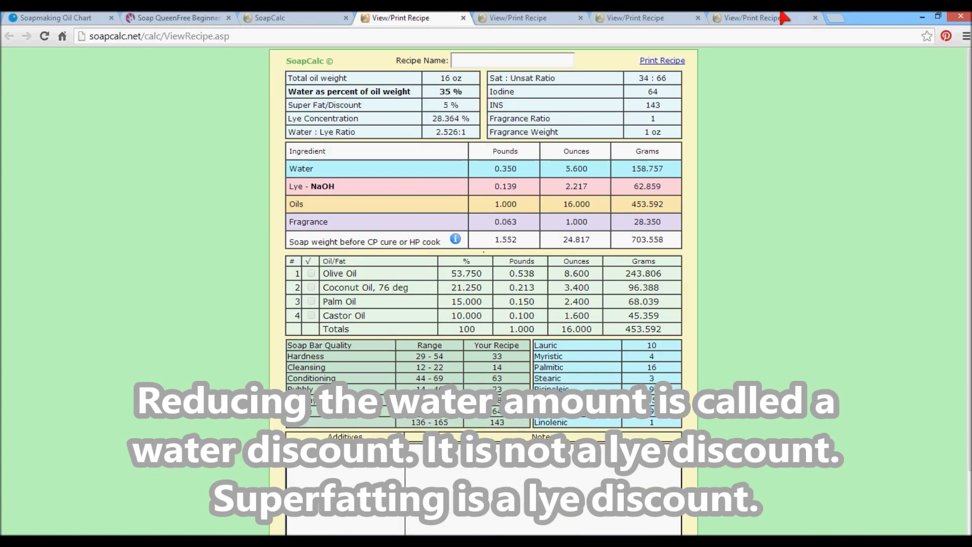
Close two surplus recipe tabs and show the printout with 35% water
click(815, 17)
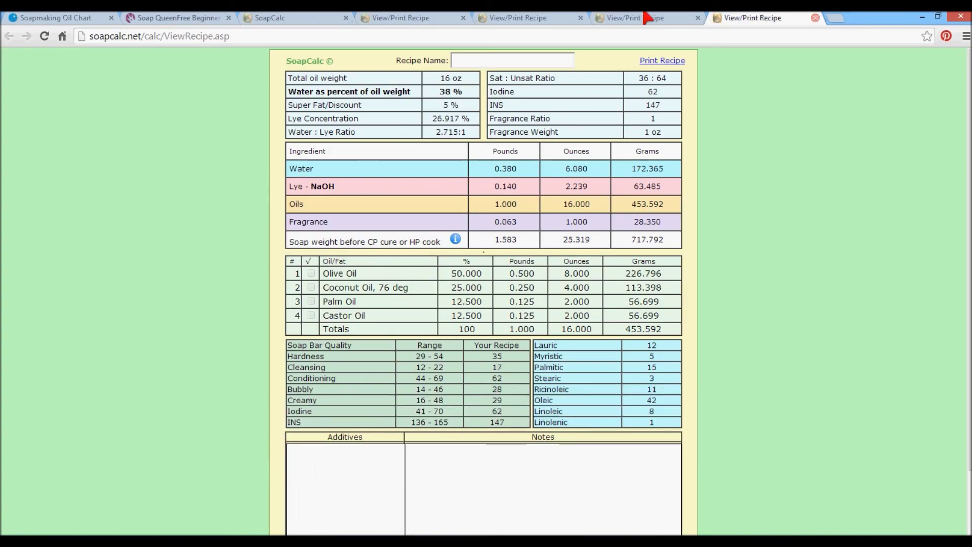
click(698, 18)
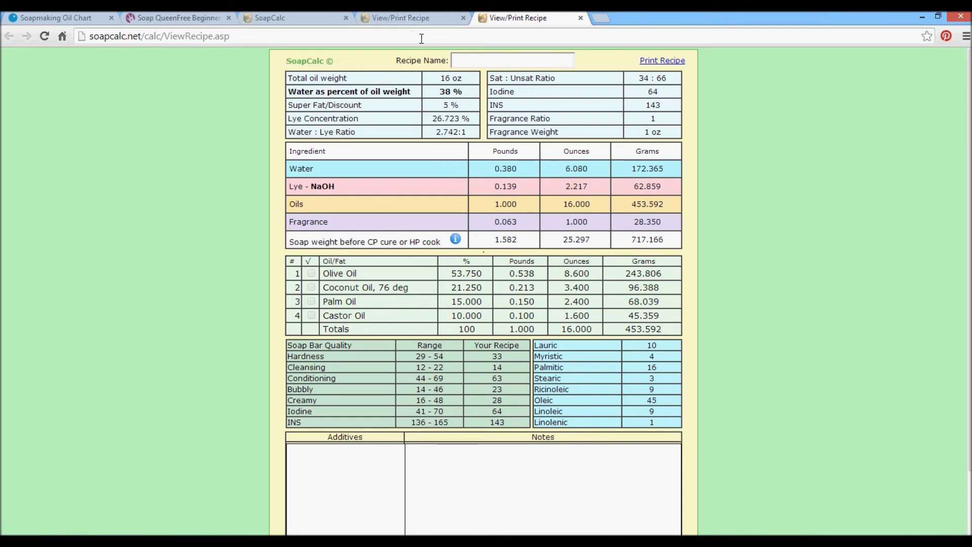
click(415, 18)
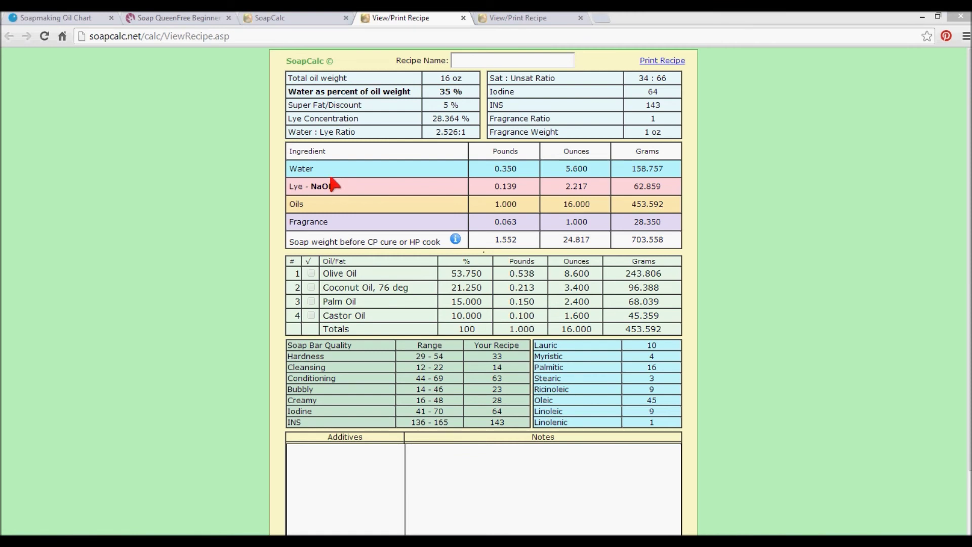
Move Calculator beside the recipe page and evaluate 5.6 * 0.25, giving 1.4
drag(429, 252, 134, 112)
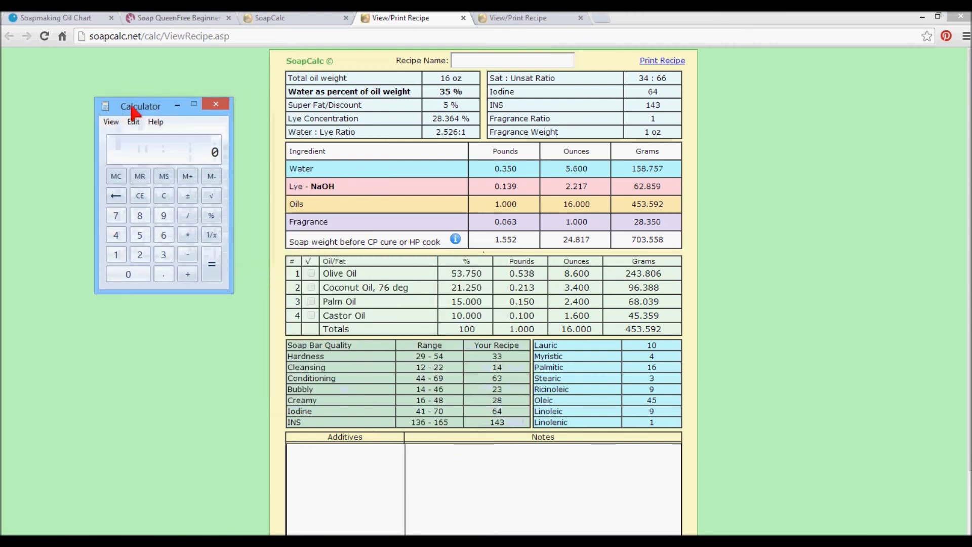
text(5.6 * 0.25)
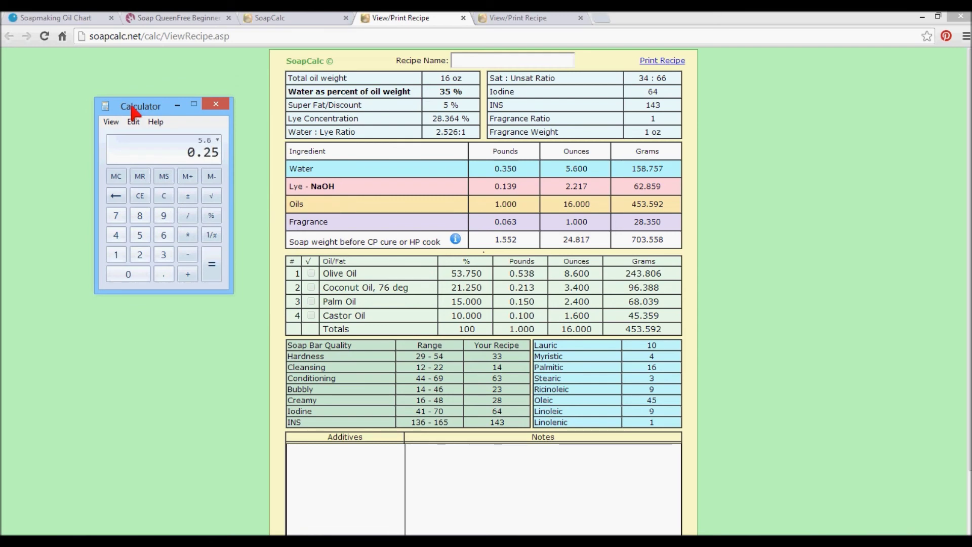
key(Return)
Write the Notes lines 'liquid amount is 5.6', 'water:' and 'milk'
click(454, 460)
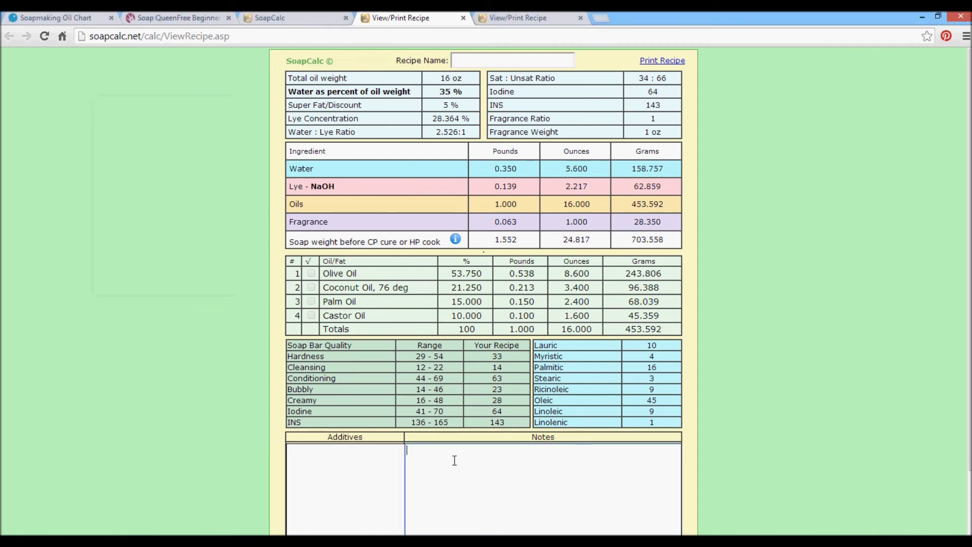
text(liquid: )
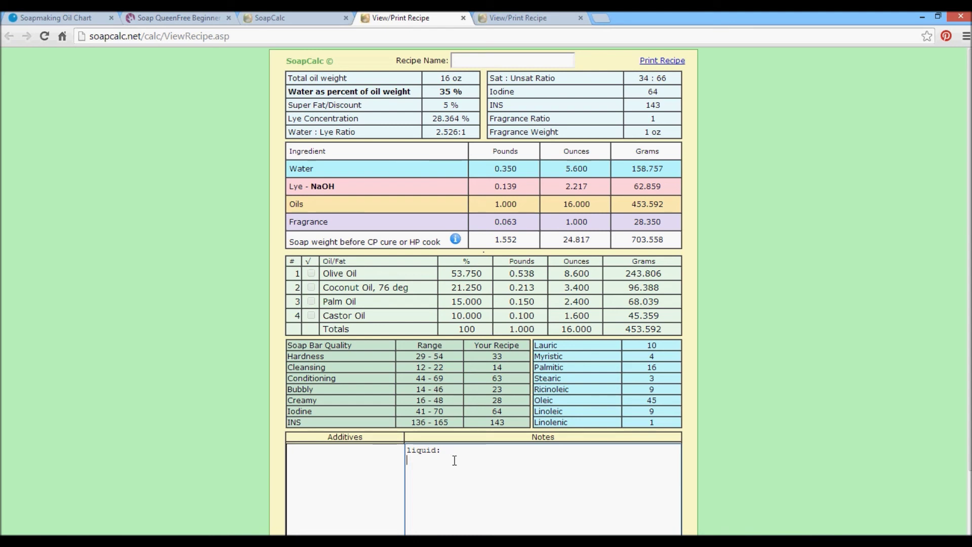
text(5.6)
key(BackSpace)
key(BackSpace)
key(BackSpace)
text(amount is 5.6)
key(Return)
text(water:)
key(Return)
text(milk)
Complete 'milk: 1.4' and compute 5.6-1.4 in Calculator
click(217, 540)
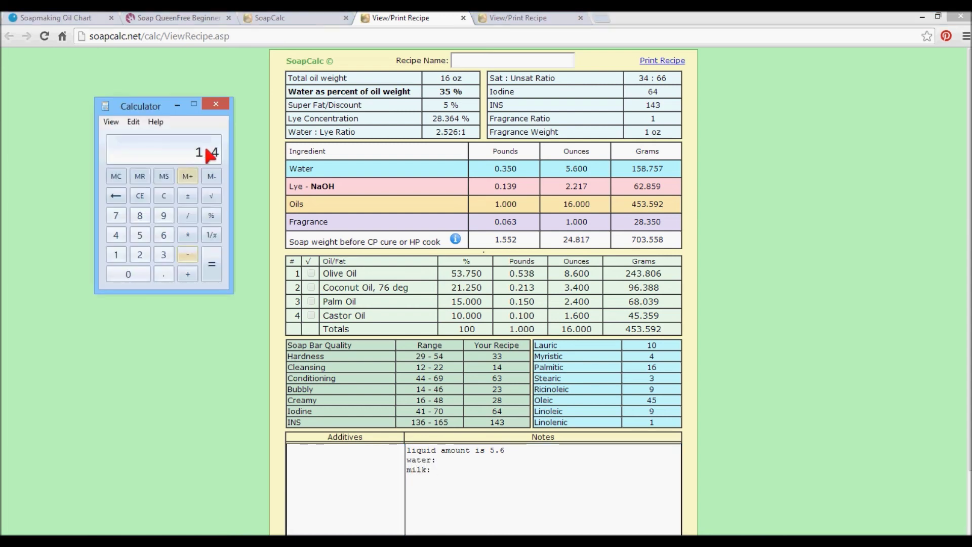
click(454, 475)
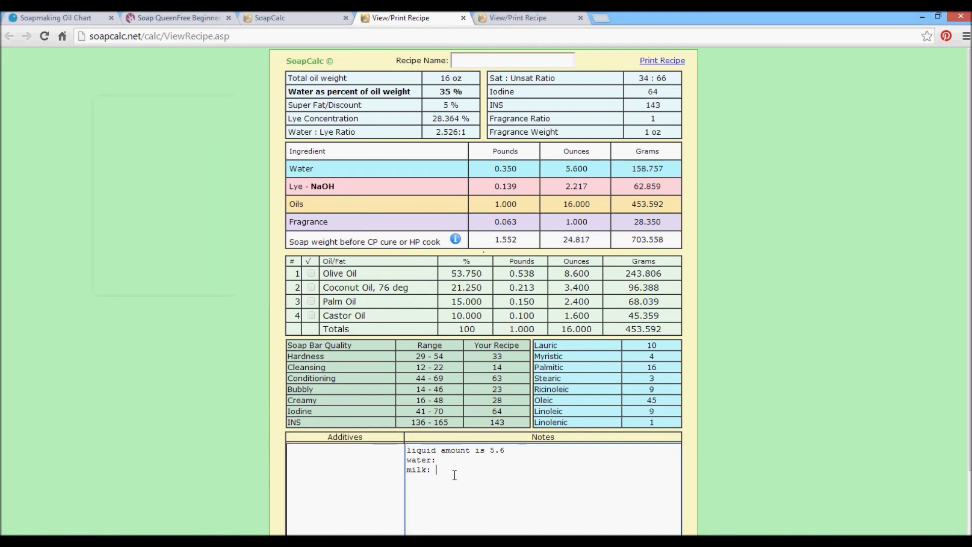
text(: 1.4)
click(217, 541)
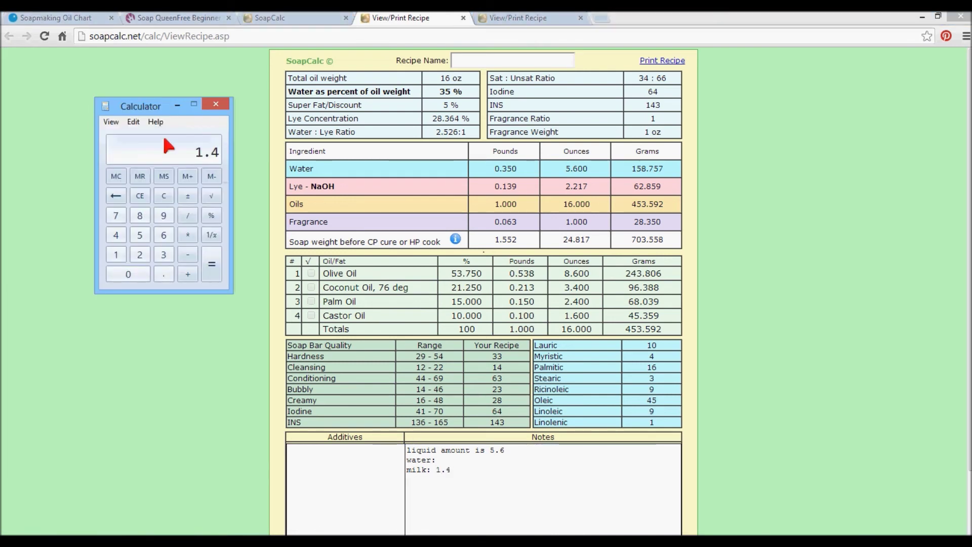
click(164, 192)
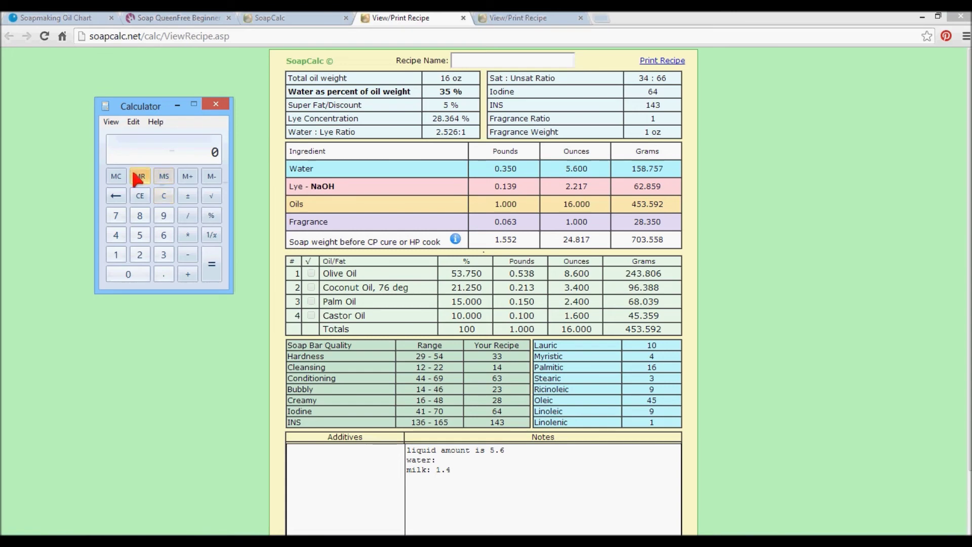
text(5.6)
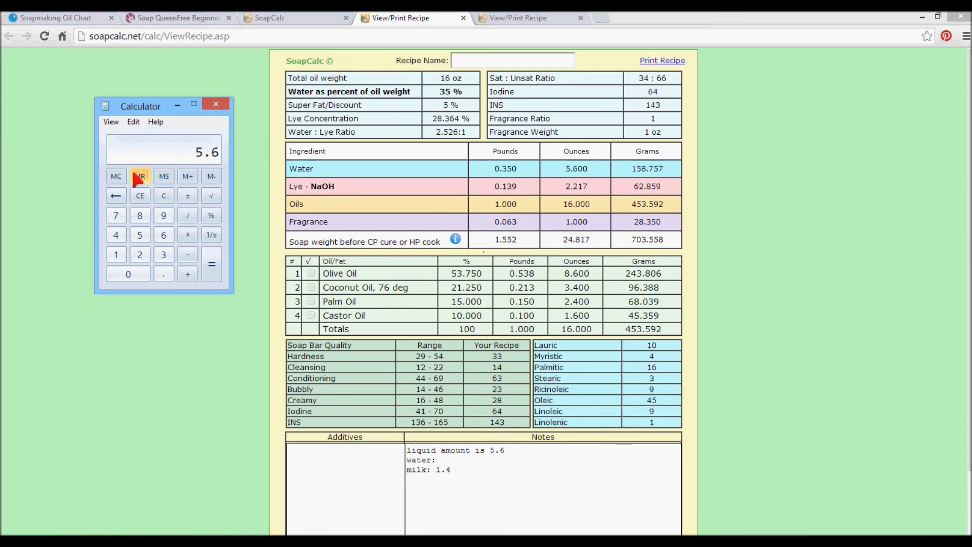
text(-1.4)
key(Return)
Fill in 'water: 4.2' and add a new line below 'milk: 1.4'
click(442, 460)
text(4)
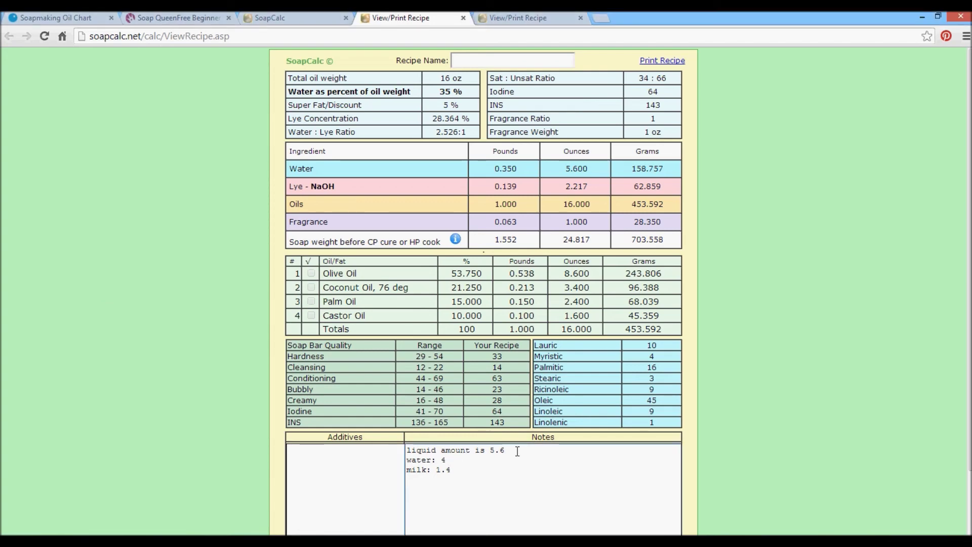
text(.2)
scroll(790, 414, down, 1)
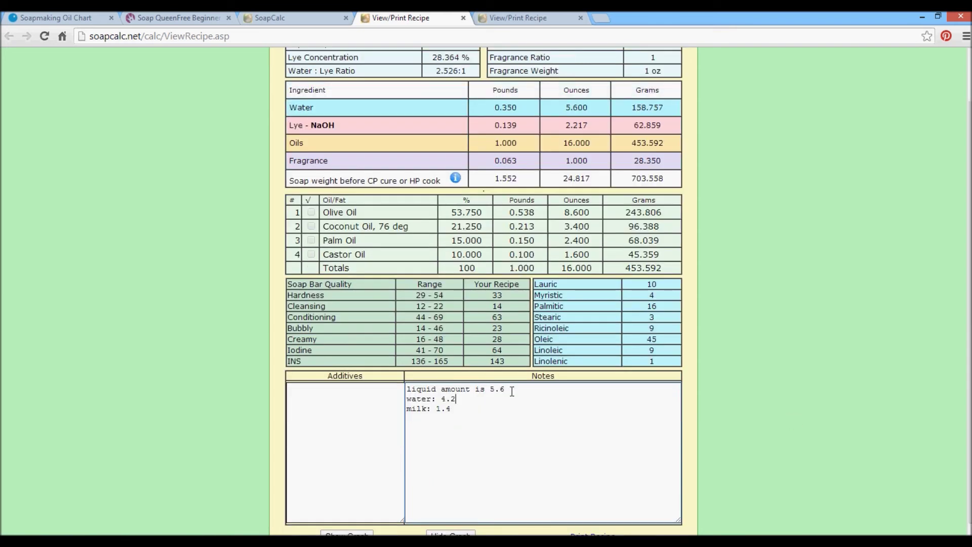
triple_click(418, 390)
click(489, 400)
double_click(474, 398)
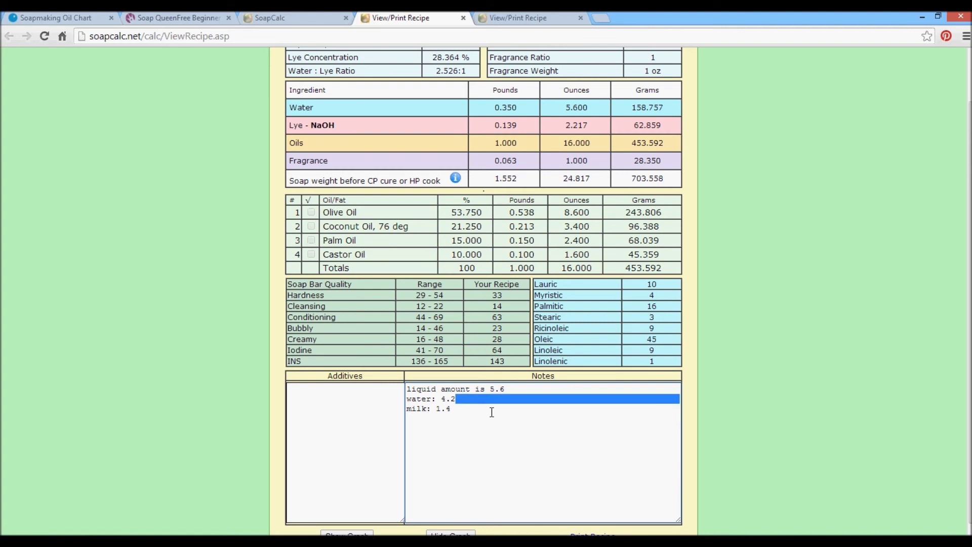
click(491, 411)
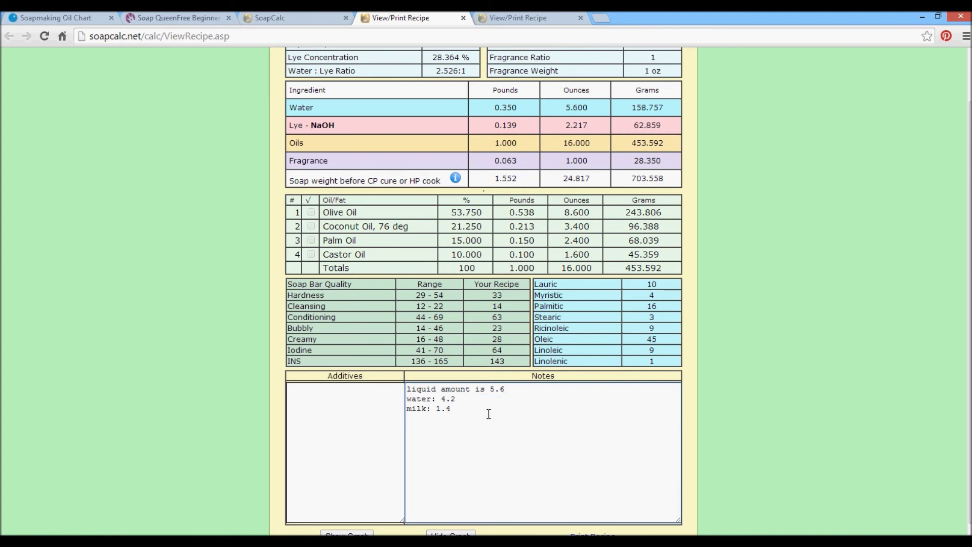
key(Return)
List additives '1tsp oatmeal', '1 pinch silk in lye water' and '1tsp kaolin or bentonite'
click(328, 431)
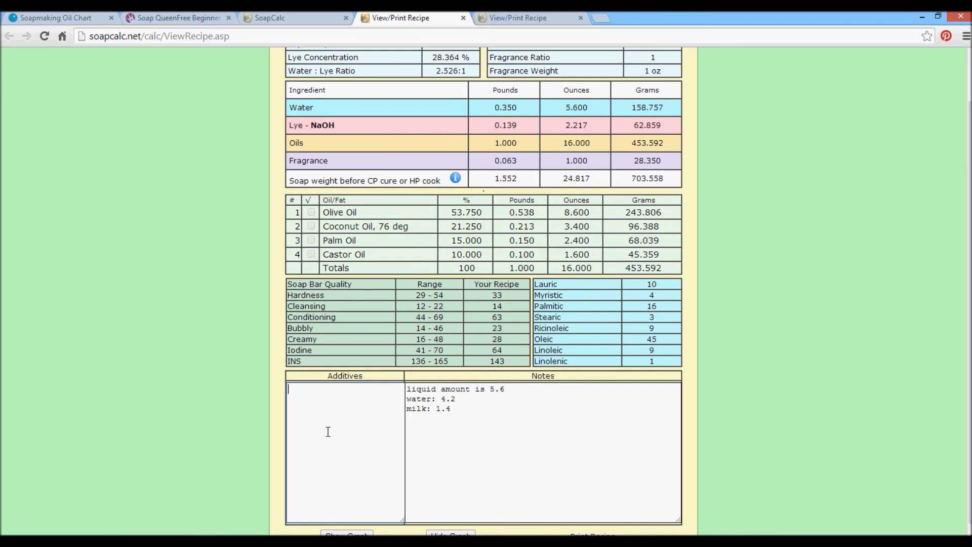
text(1tso)
key(BackSpace)
text(p oatme)
text(1 pinch )
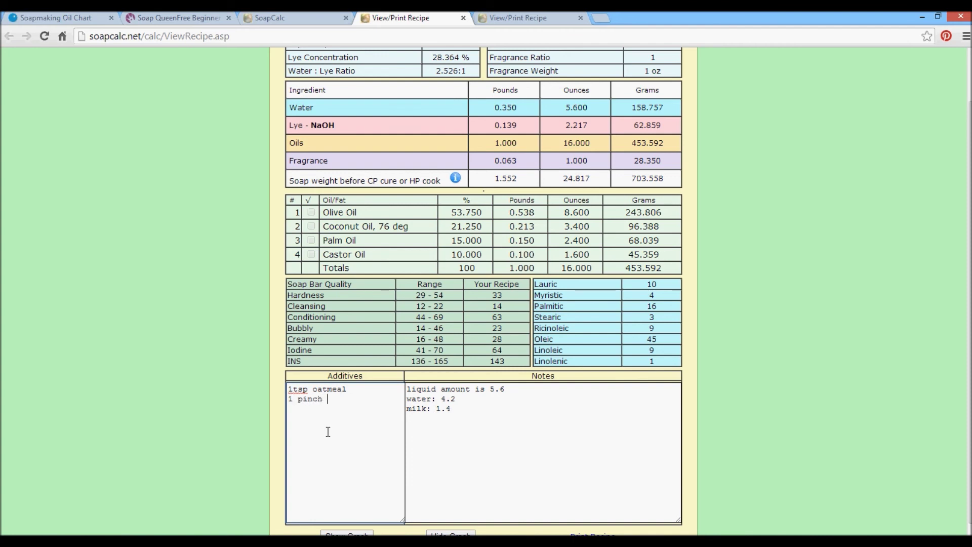
text(silk in lye)
key(BackSpace)
key(BackSpace)
text(ye water)
key(Return)
text(1)
text(tsp )
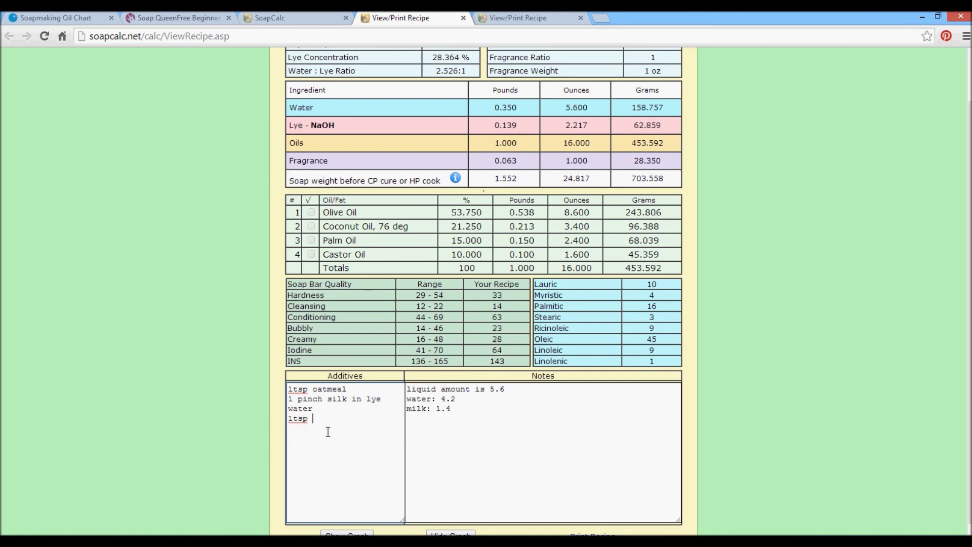
text(kaolin or bentonite)
Add '1/2 each of sea clay and rose clay' and delete the kaolin or bentonite line
key(Return)
key(Return)
text(1/2)
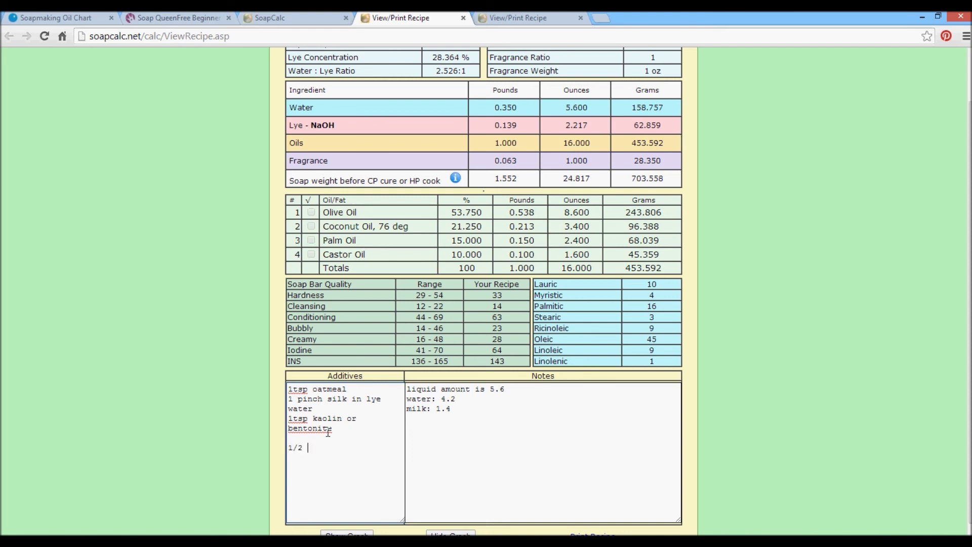
text( each of sea clay and rose clay)
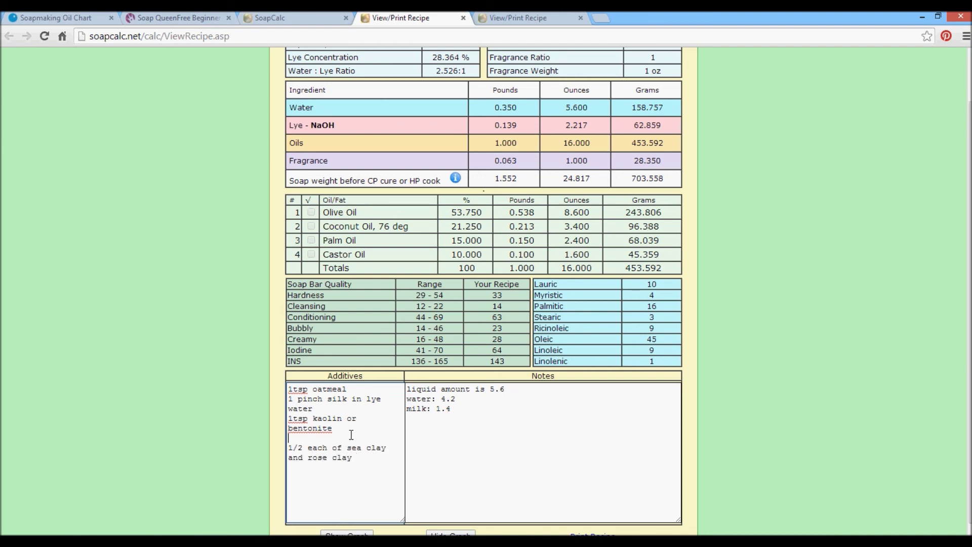
drag(349, 435, 275, 414)
key(BackSpace)
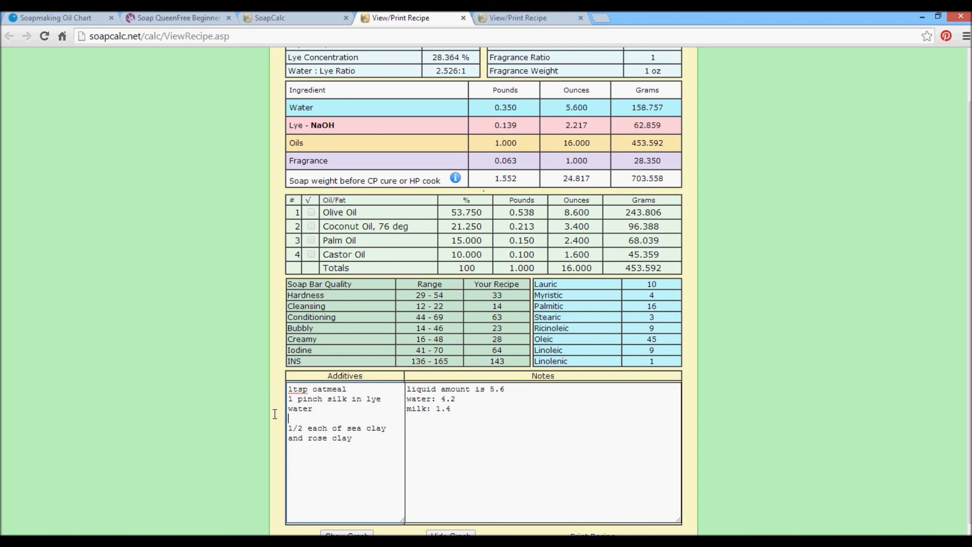
key(Delete)
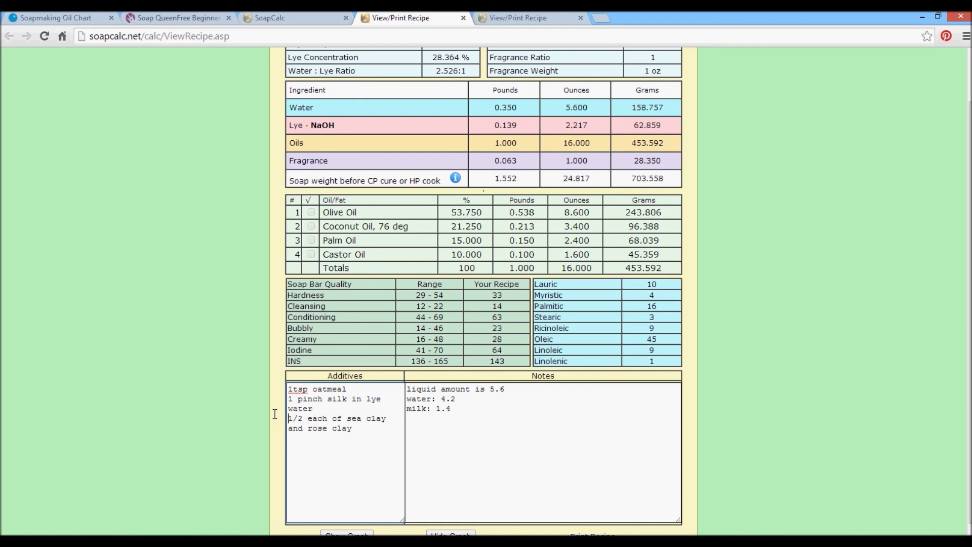
click(423, 421)
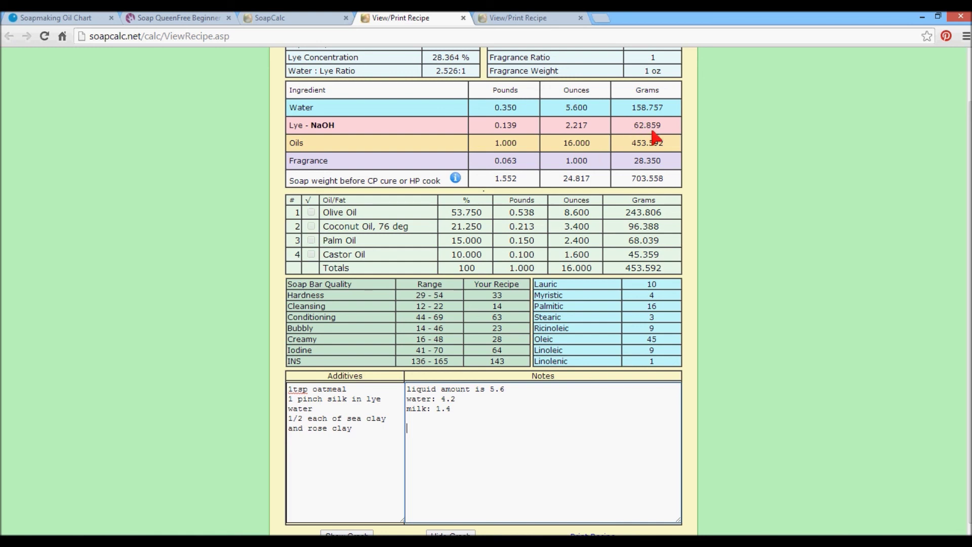
Add the note 'use 63 gms lye in 4.2 oz water. add the 1.4 oz milk to oils at trace.'
text(use 63 gms lye in 4.2 oz water.  a)
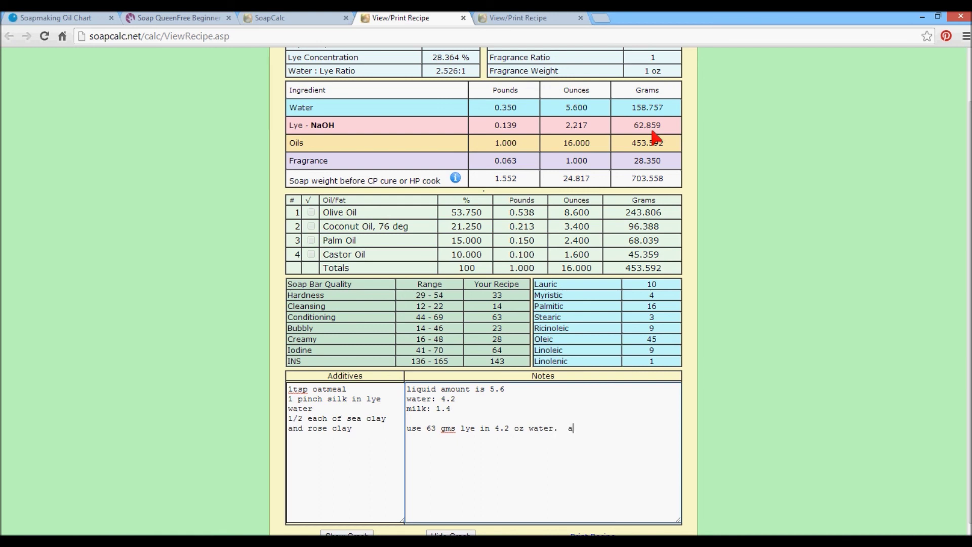
text(dd the 1.4 oz milk to oils at trace)
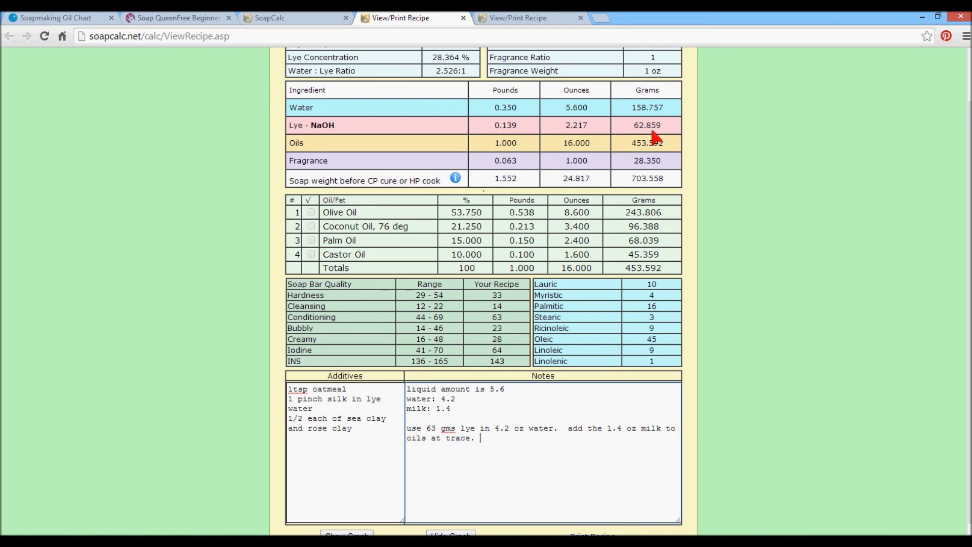
text(.)
scroll(778, 212, up, 2)
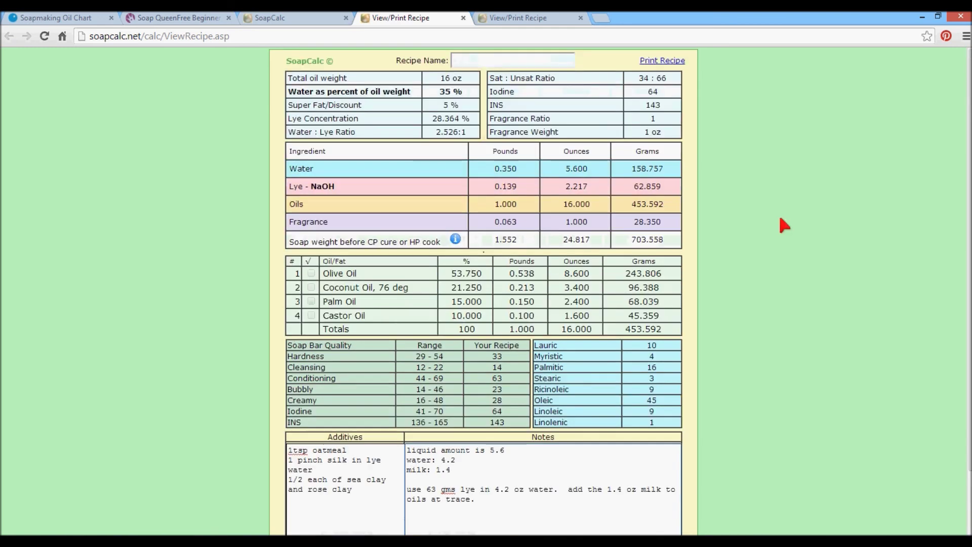
Go to the calculator, then the 38% water printout, then the Soap Queen oils article
click(318, 17)
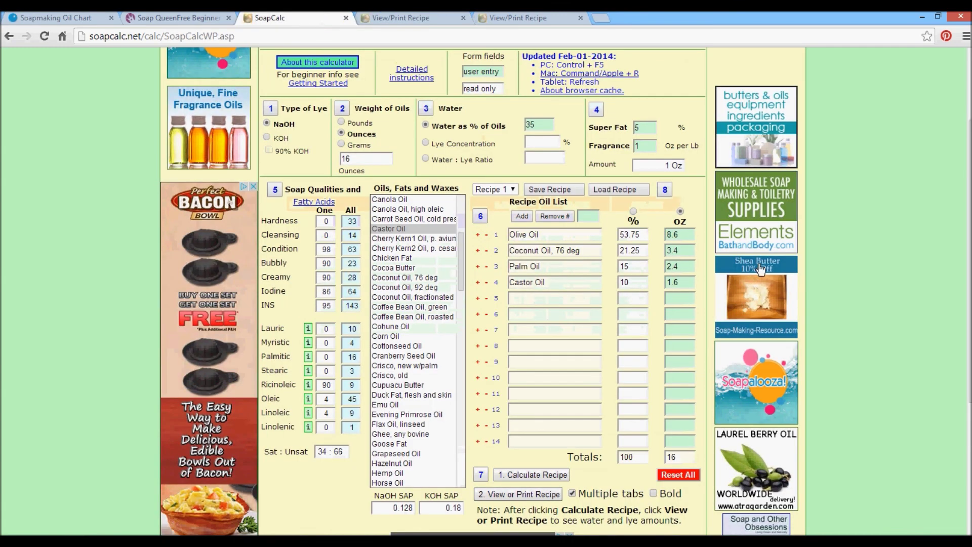
click(504, 17)
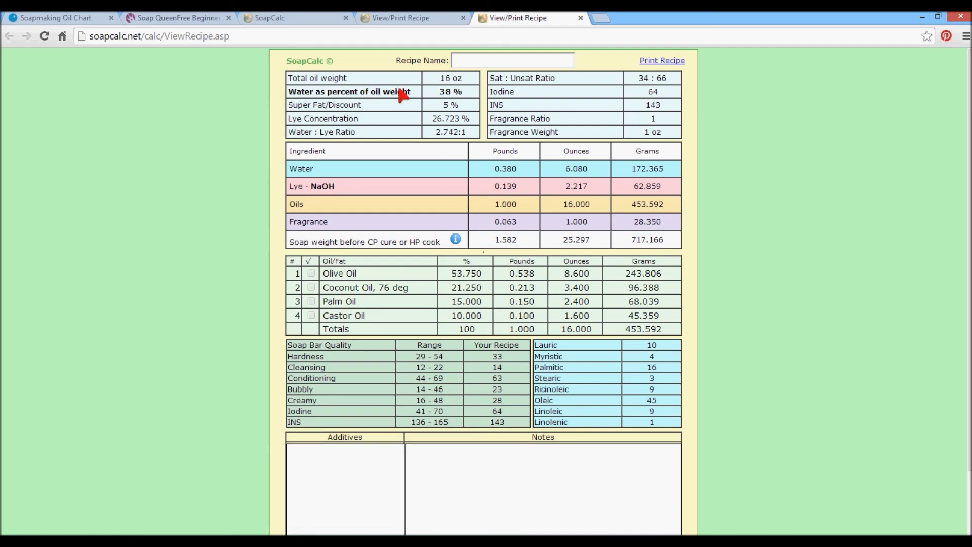
click(172, 17)
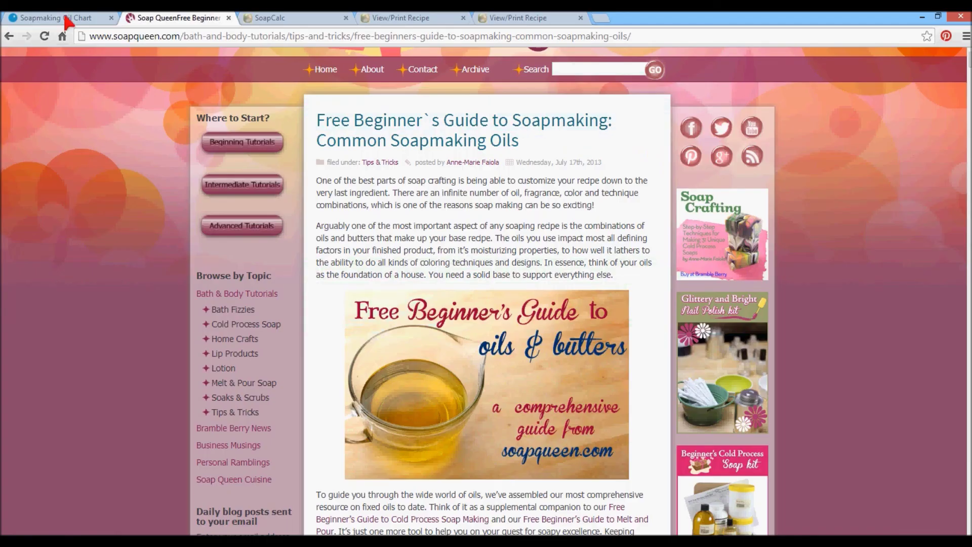
Show the Soapmaking Oil Chart page from the top and restore the screen recorder window
click(68, 18)
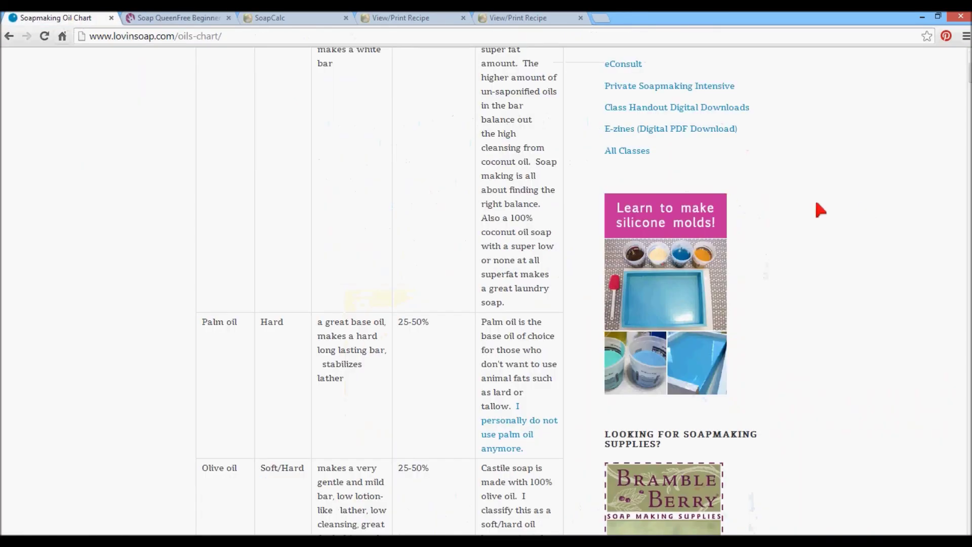
scroll(817, 205, up, 5)
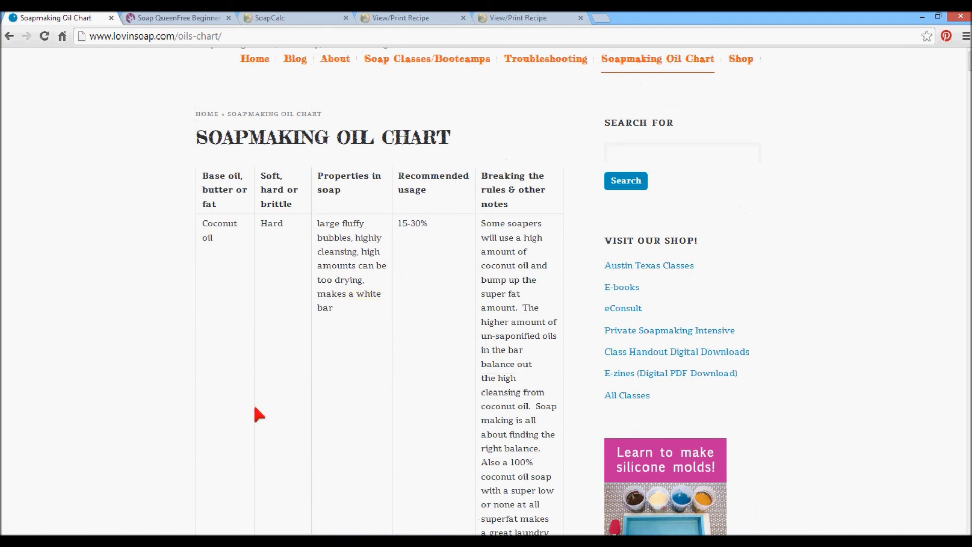
mouse_move(189, 526)
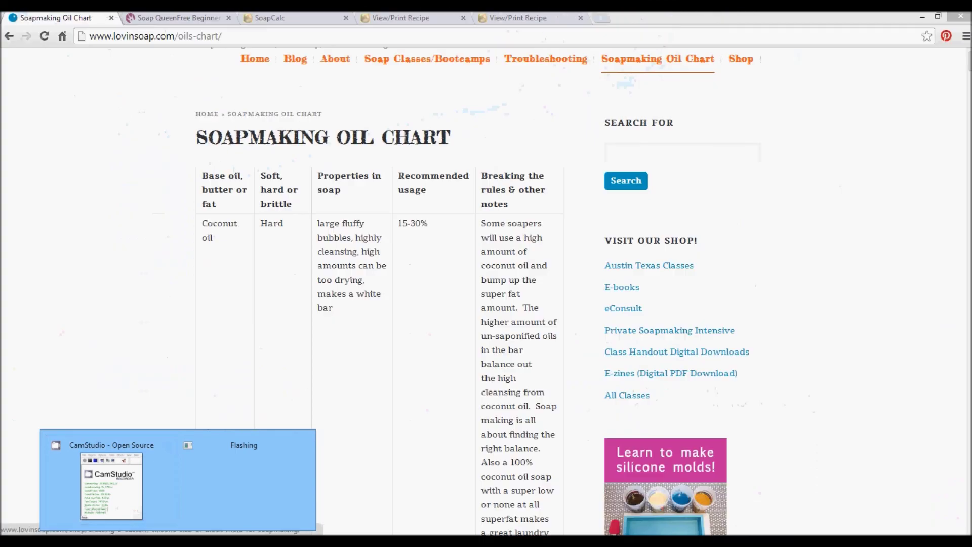
click(111, 486)
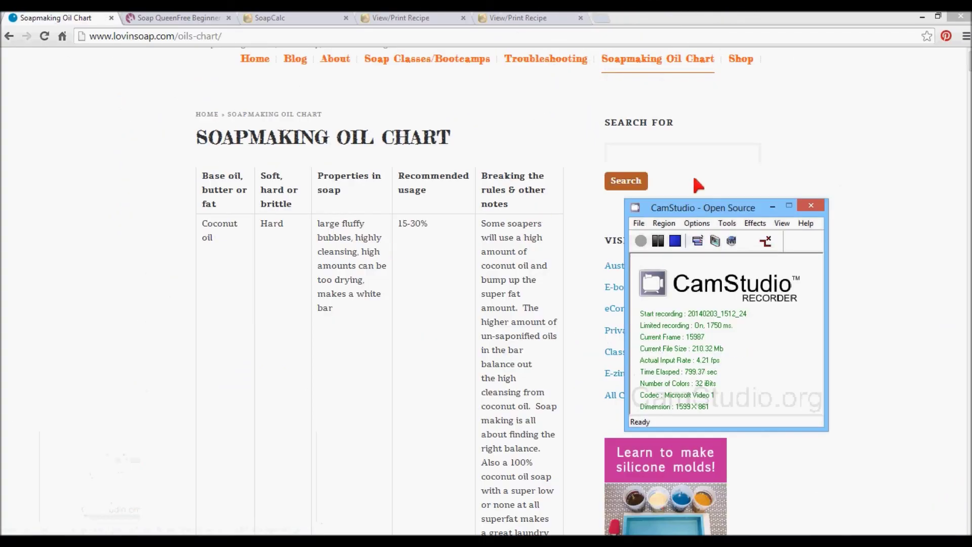